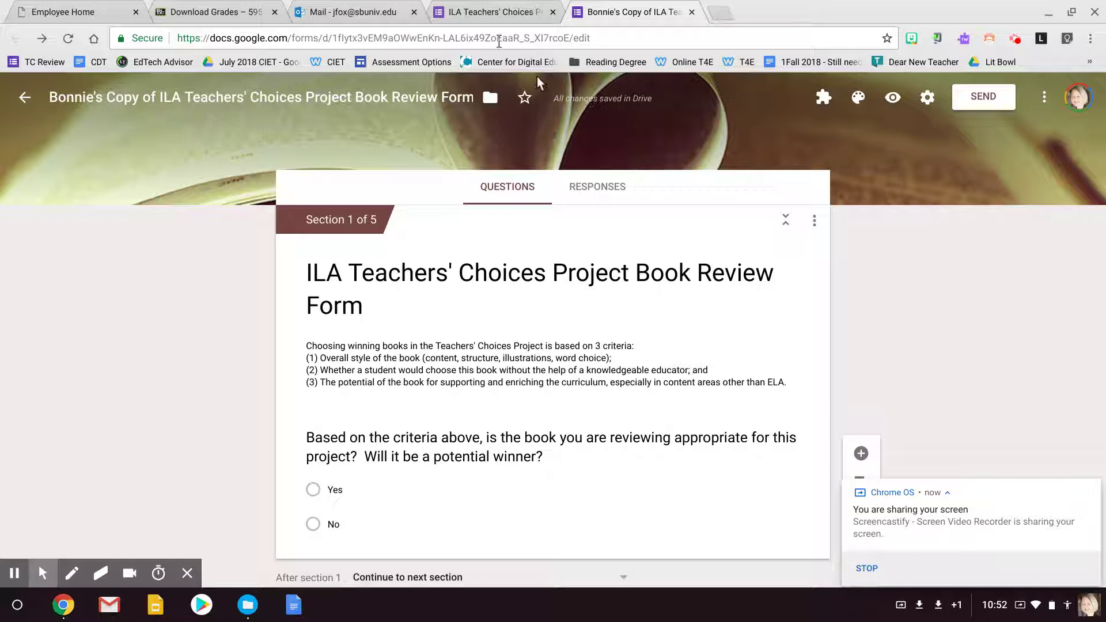
- Select the form's web address and bring up the form's More actions menu
{"action": "left_click", "coordinate": [491, 39]}
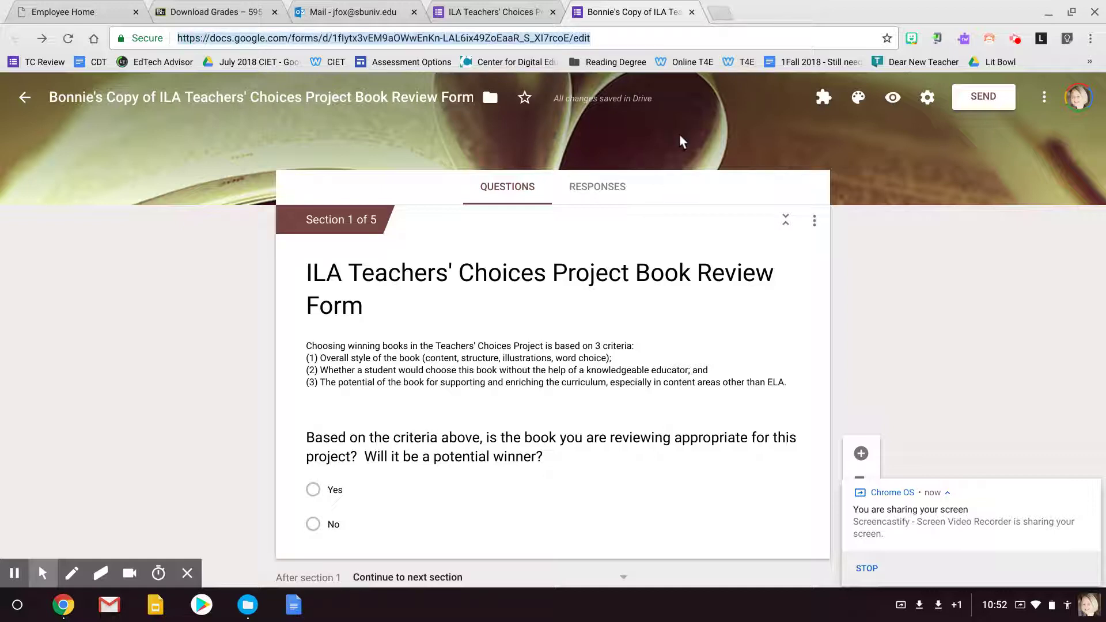
{"action": "left_click", "coordinate": [1043, 103]}
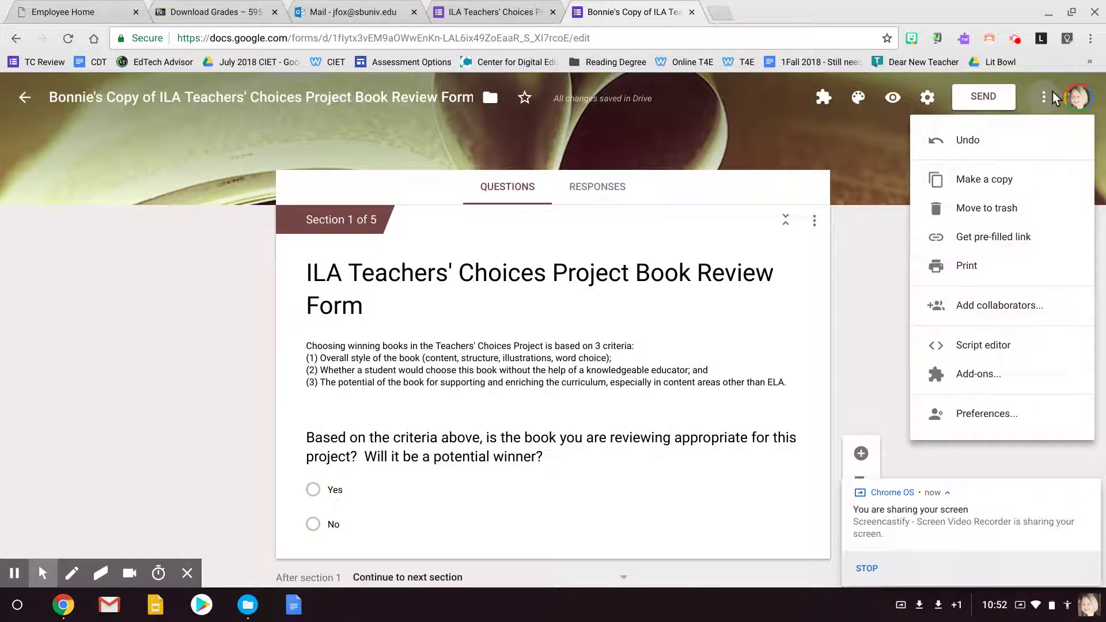
- In collaborator settings, make the collaborator Is owner, save, and confirm the transfer
{"action": "left_click", "coordinate": [982, 314]}
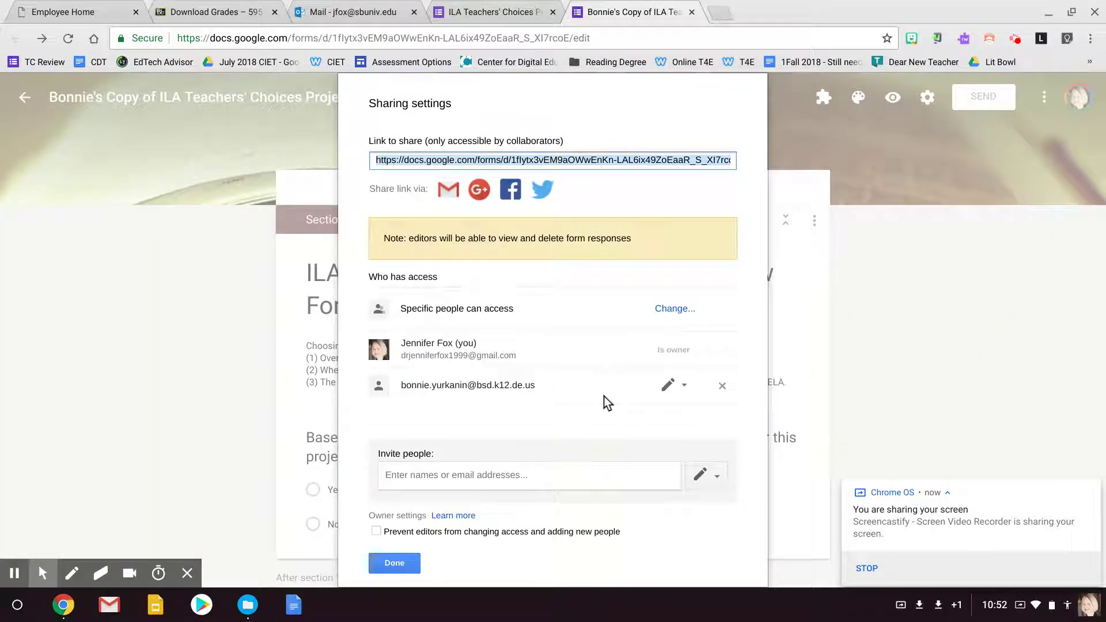
{"action": "left_click", "coordinate": [680, 390]}
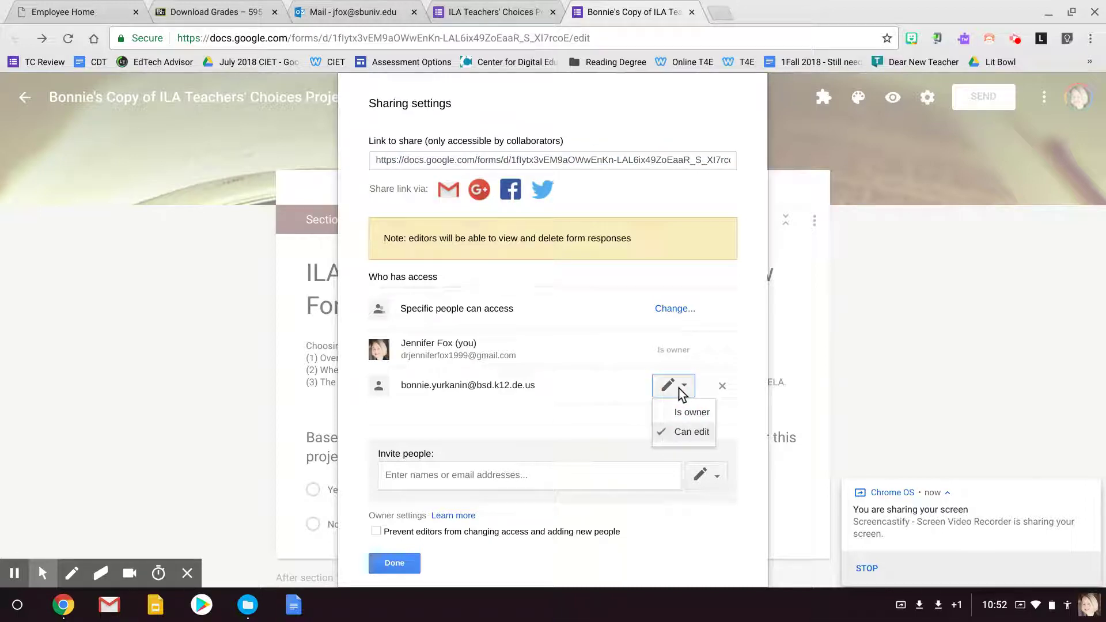
{"action": "left_click", "coordinate": [685, 413]}
{"action": "left_click", "coordinate": [410, 562]}
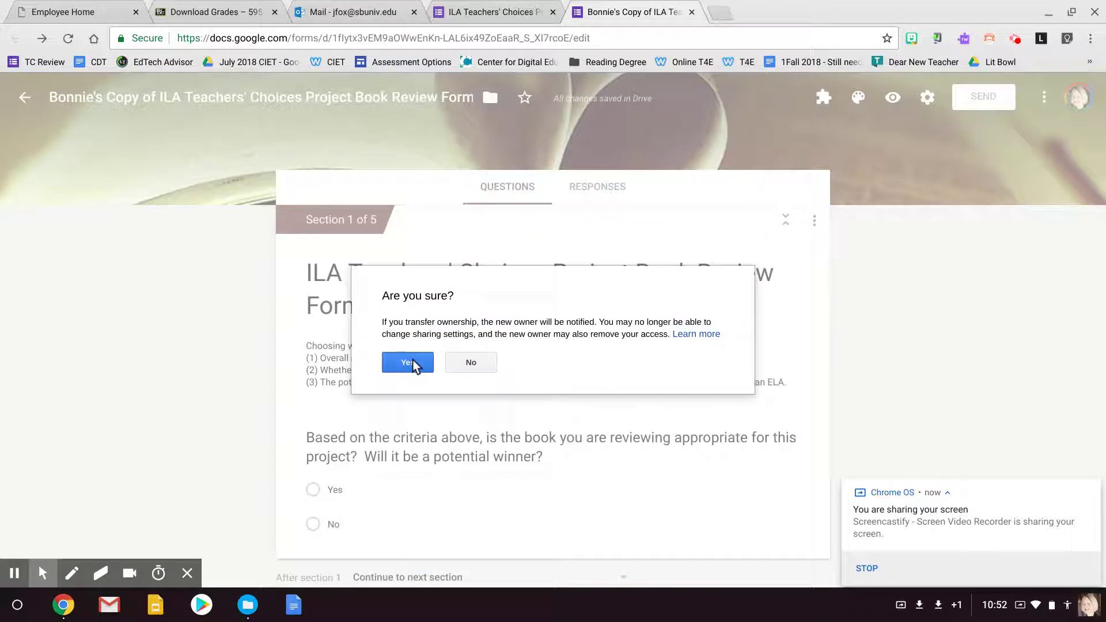
{"action": "left_click", "coordinate": [412, 364]}
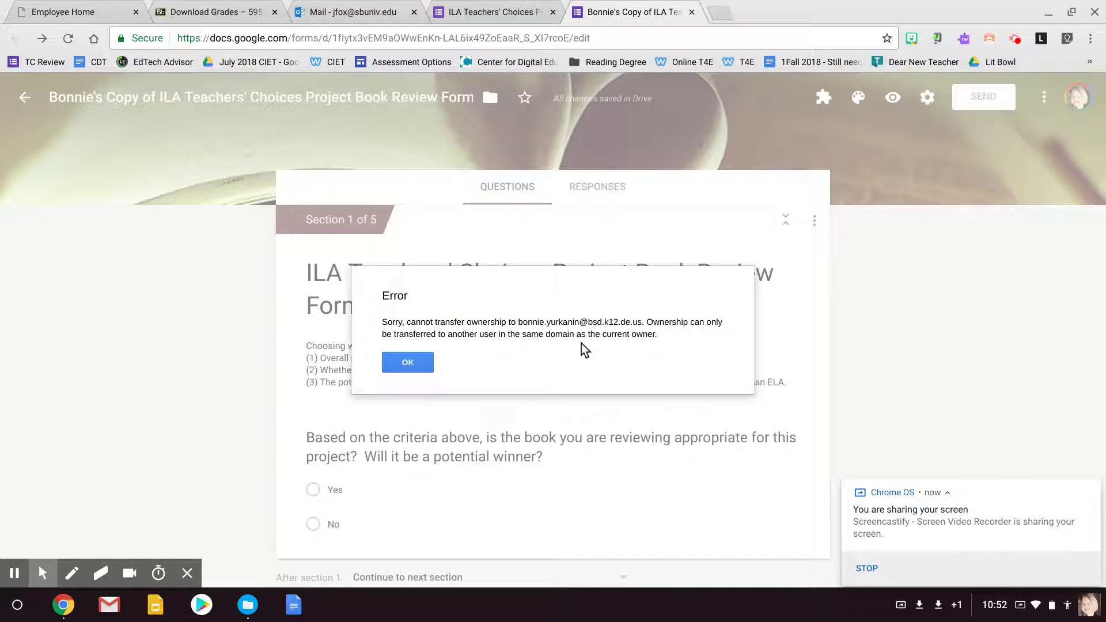
- Dismiss the failed-transfer error, keep the original owner as Is owner, and finish sharing
{"action": "left_click", "coordinate": [409, 363]}
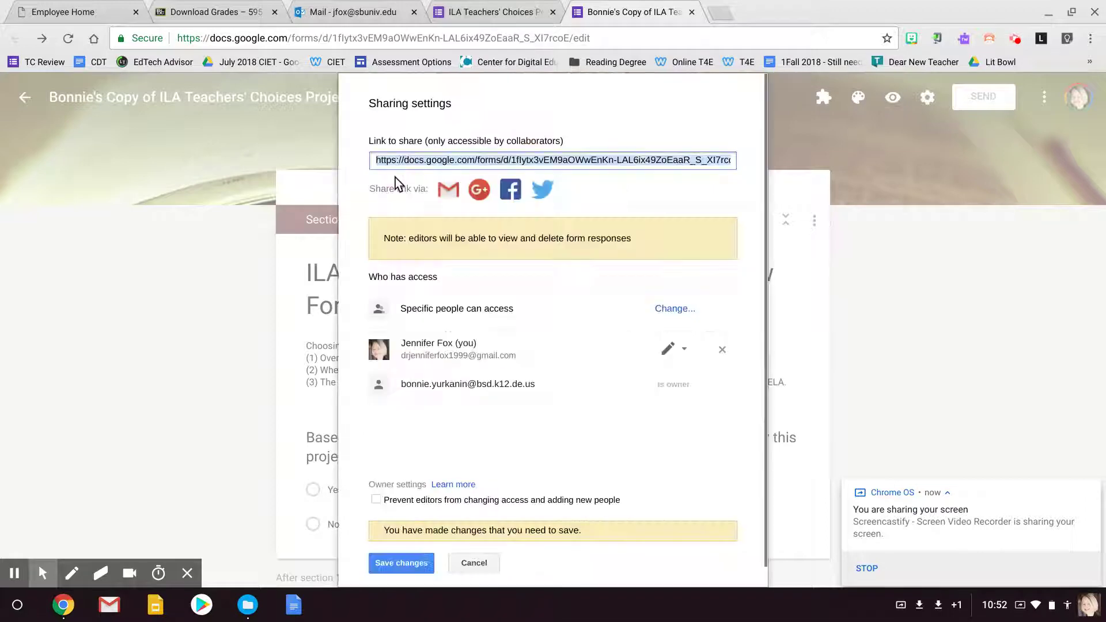
{"action": "left_click", "coordinate": [674, 350]}
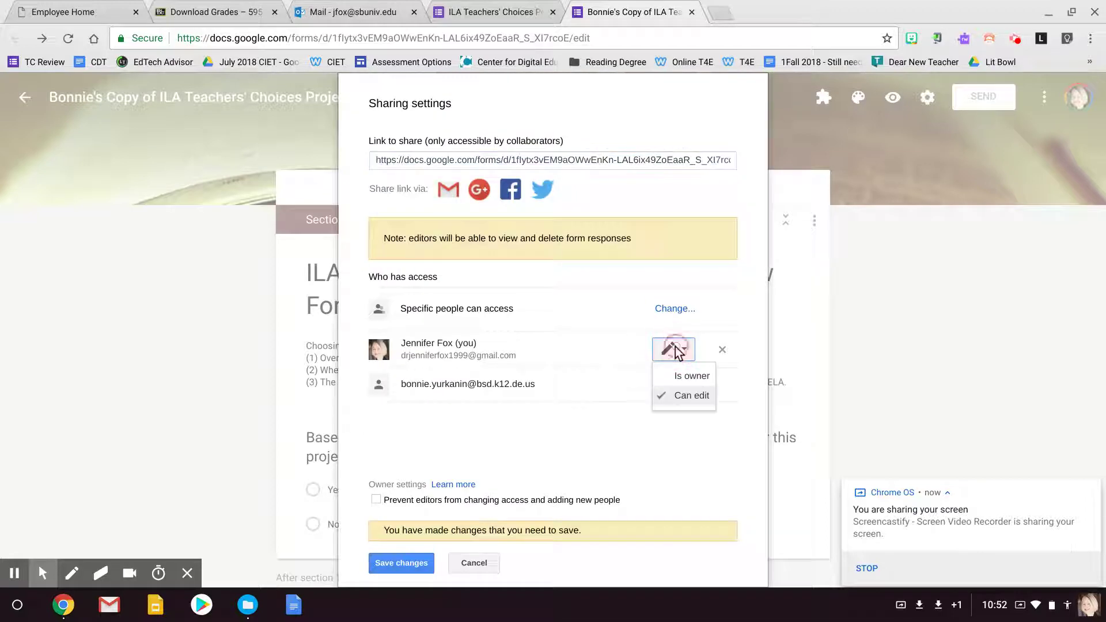
{"action": "left_click", "coordinate": [680, 375]}
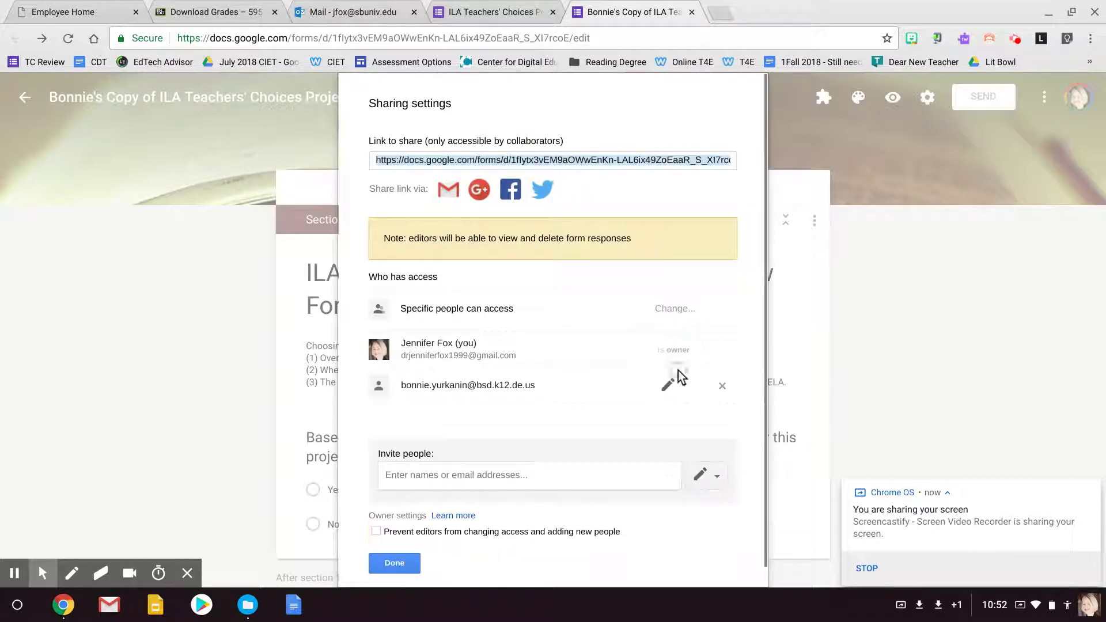
{"action": "left_click", "coordinate": [395, 563]}
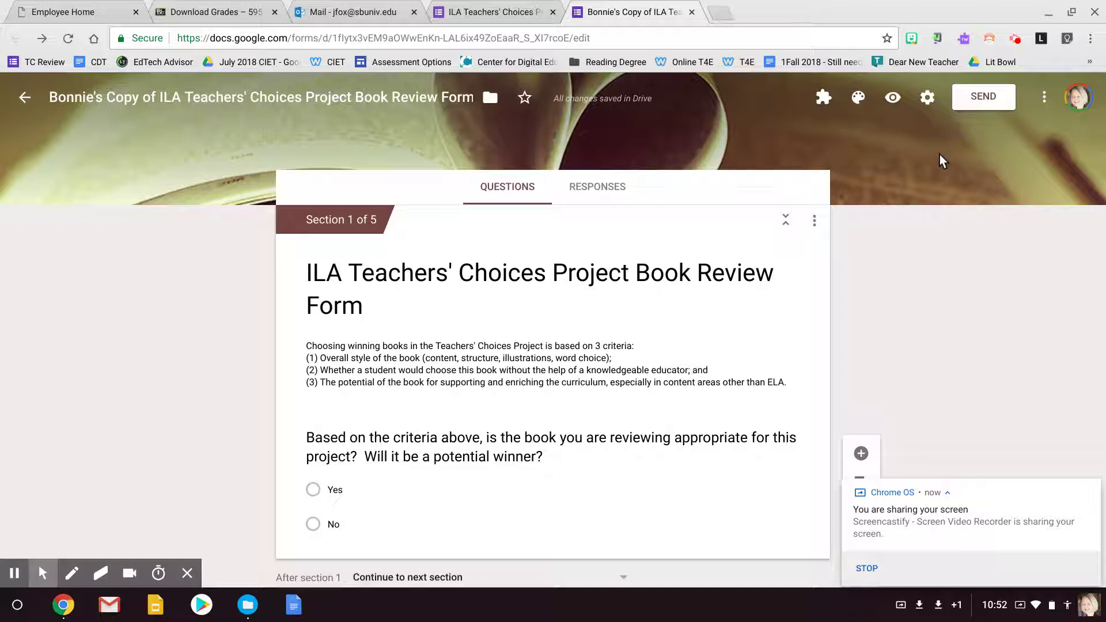
{"action": "left_click", "coordinate": [1044, 99]}
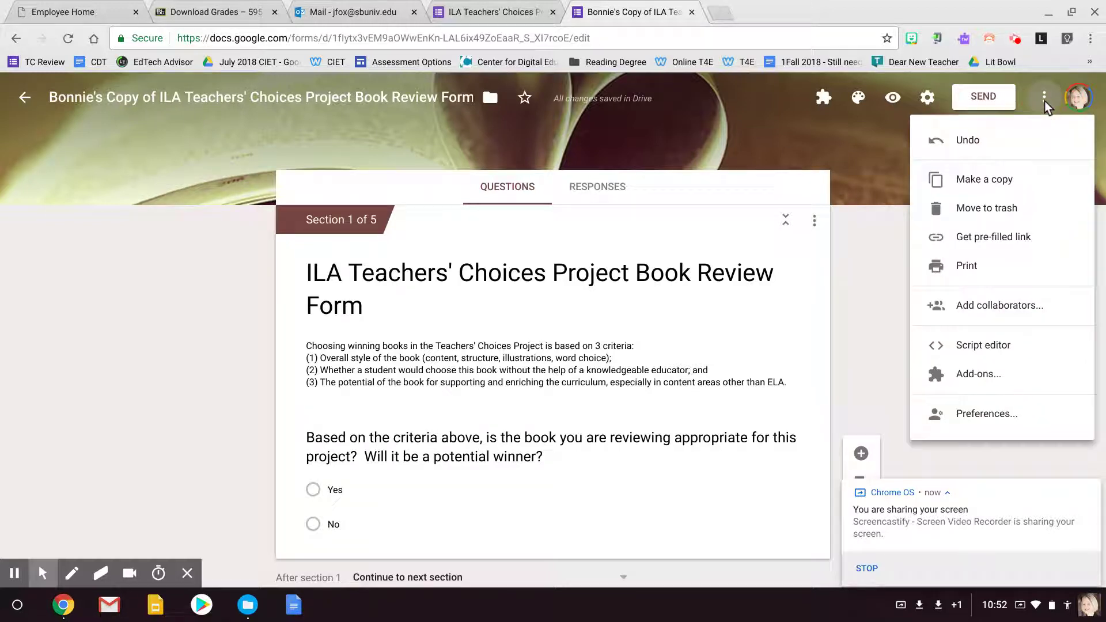
{"action": "left_click", "coordinate": [977, 180]}
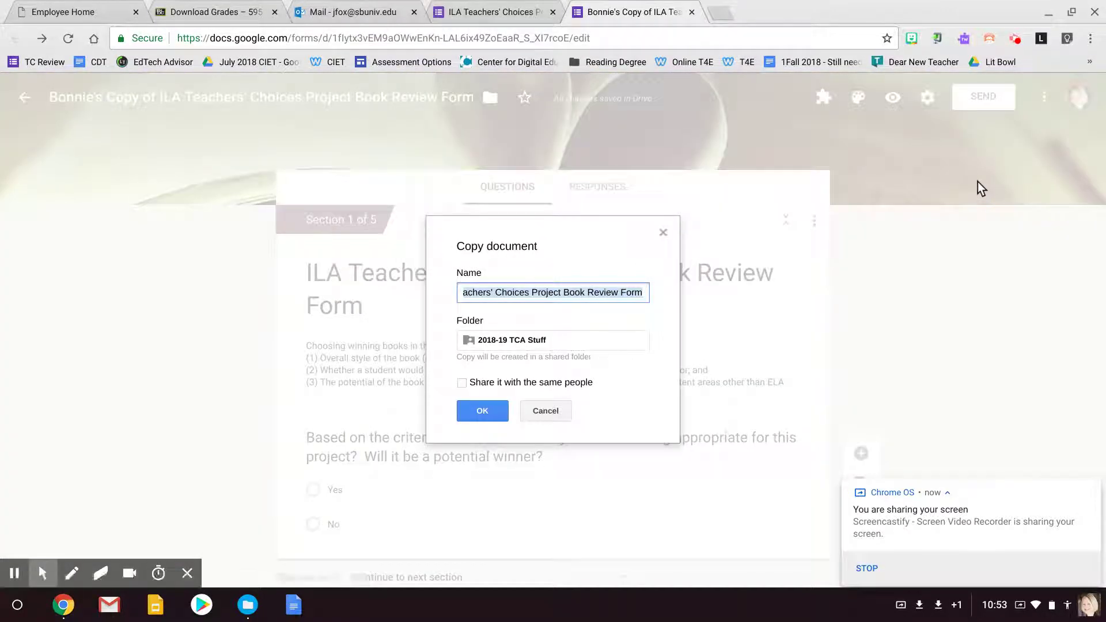
{"action": "key", "text": "Home"}
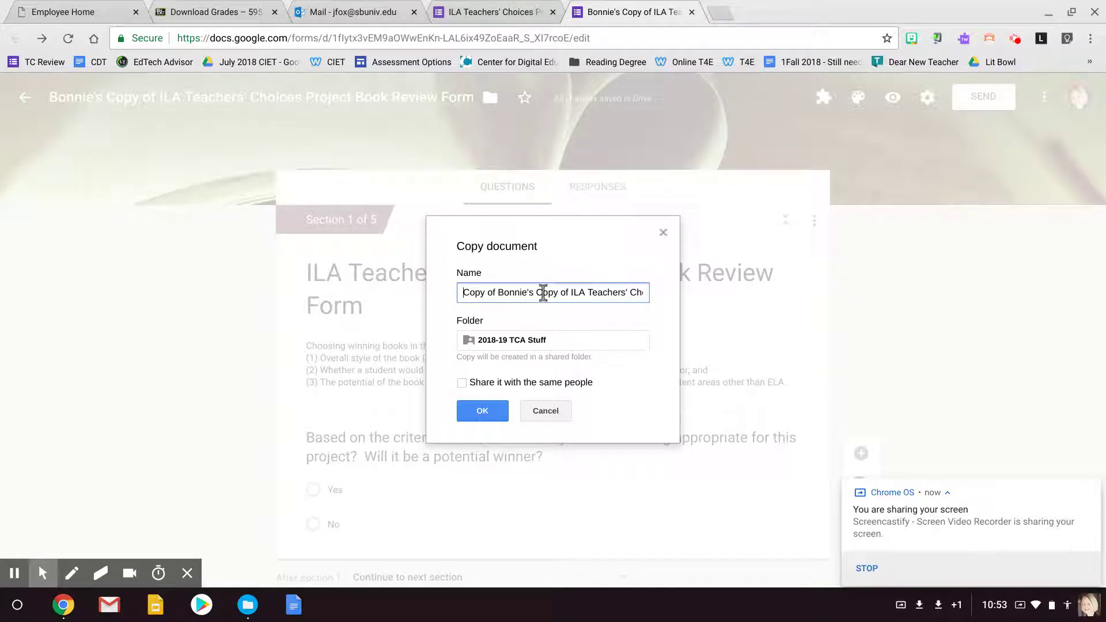
{"action": "left_click", "coordinate": [542, 411]}
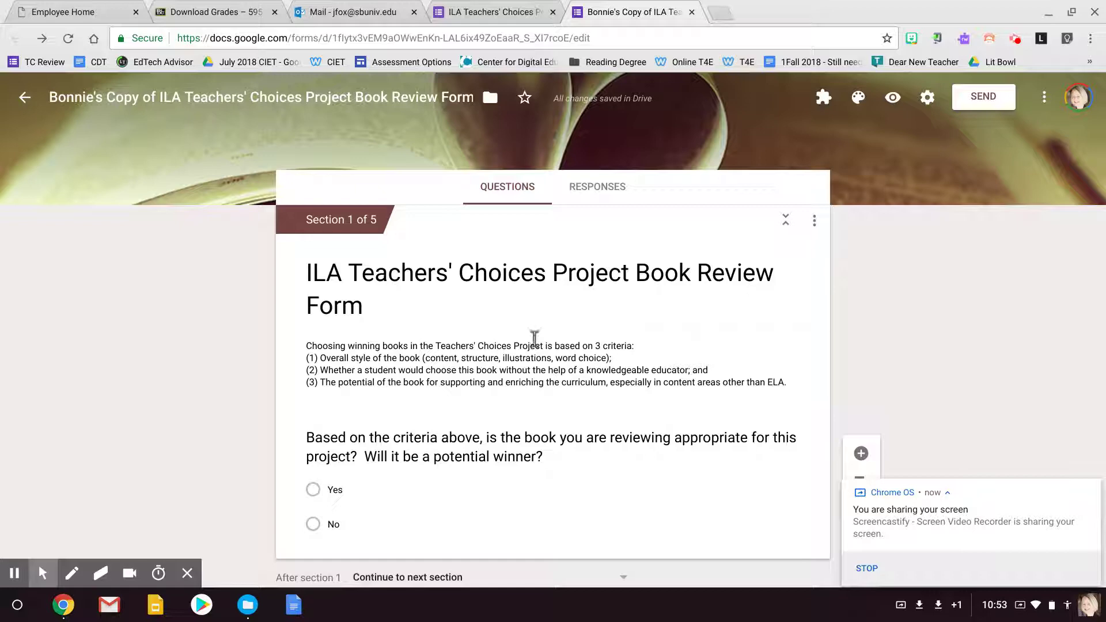
{"action": "scroll", "coordinate": [535, 339], "scroll_direction": "down", "scroll_amount": 3}
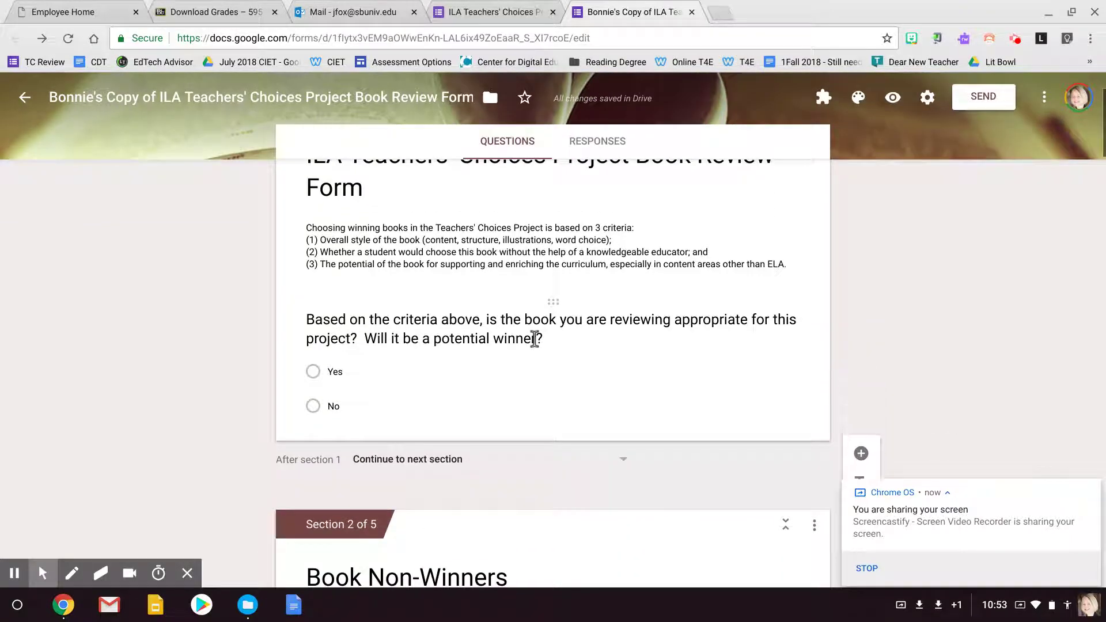
{"action": "scroll", "coordinate": [534, 338], "scroll_direction": "up", "scroll_amount": 3}
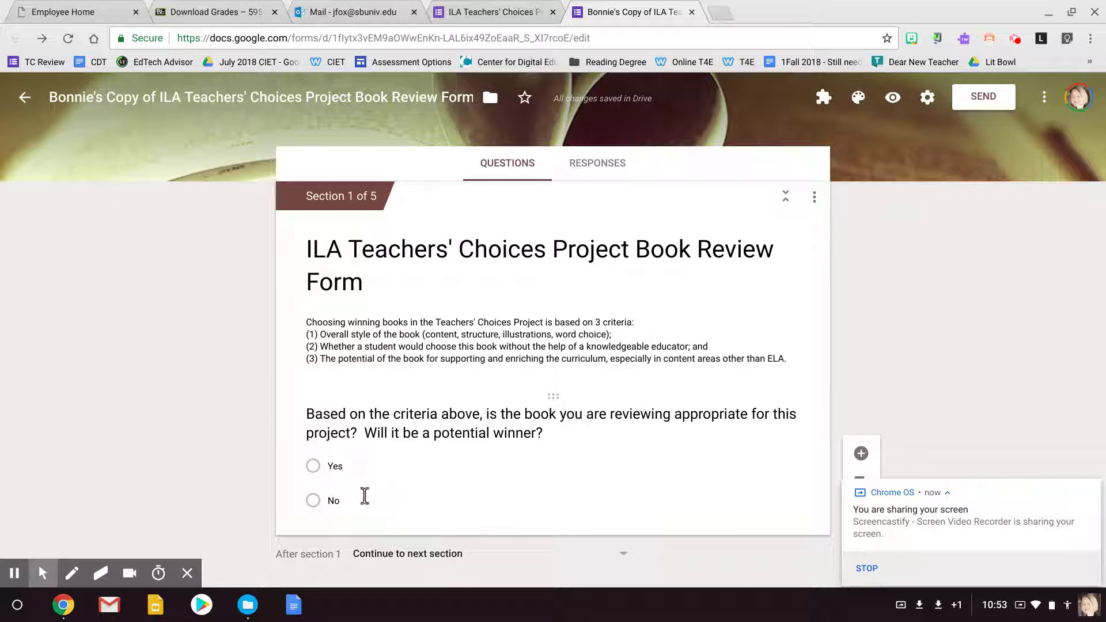
{"action": "left_click", "coordinate": [410, 484]}
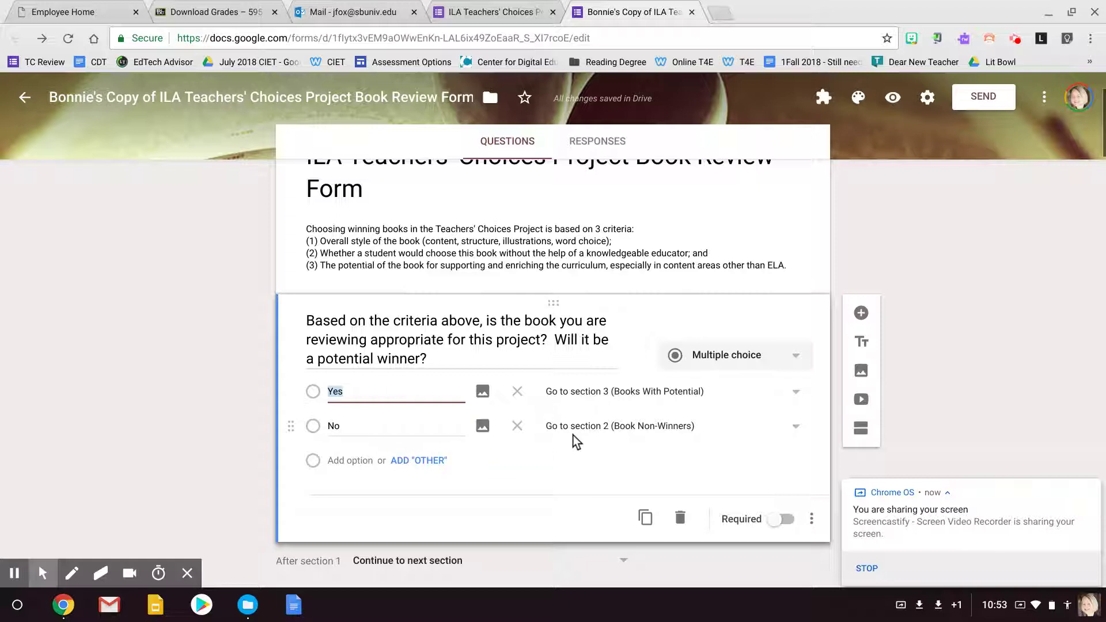
{"action": "scroll", "coordinate": [576, 442], "scroll_direction": "down", "scroll_amount": 7}
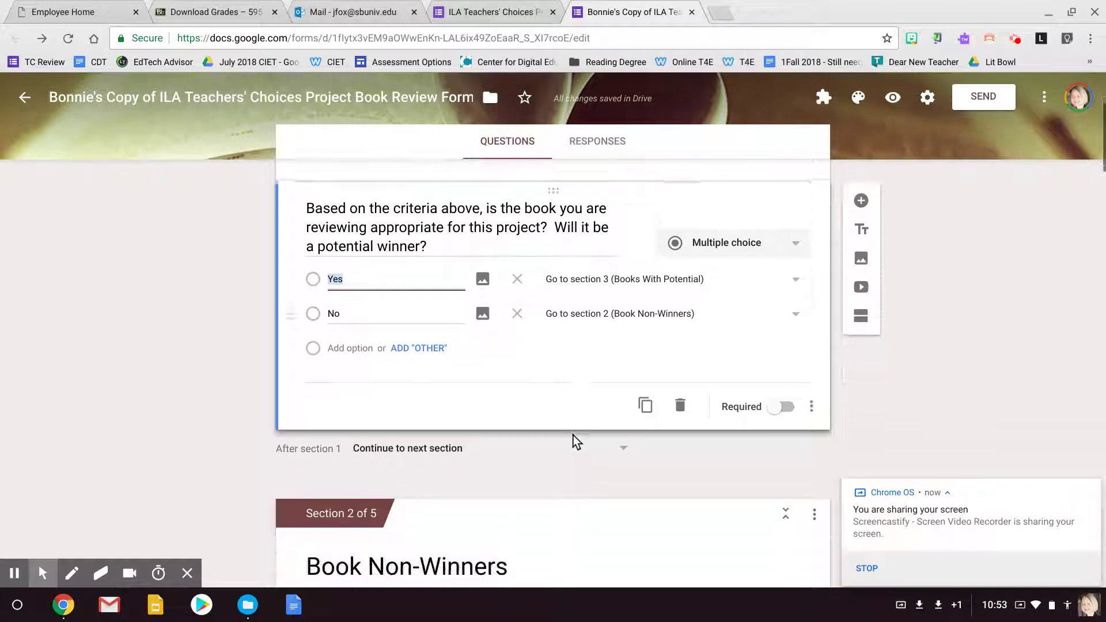
{"action": "scroll", "coordinate": [576, 442], "scroll_direction": "down", "scroll_amount": 5}
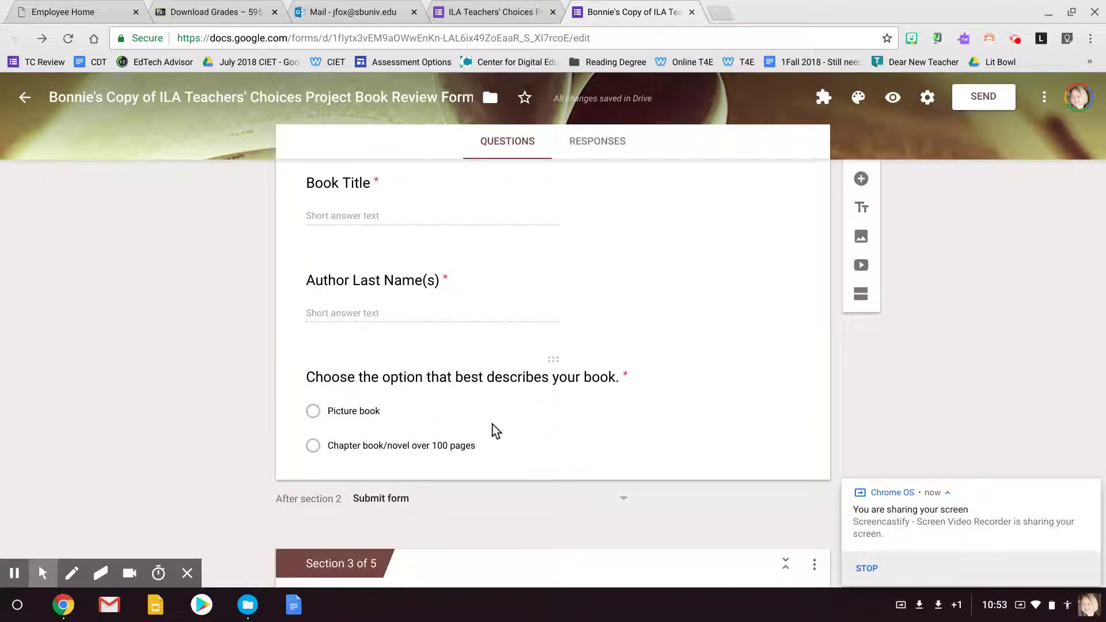
{"action": "scroll", "coordinate": [496, 431], "scroll_direction": "down", "scroll_amount": 8}
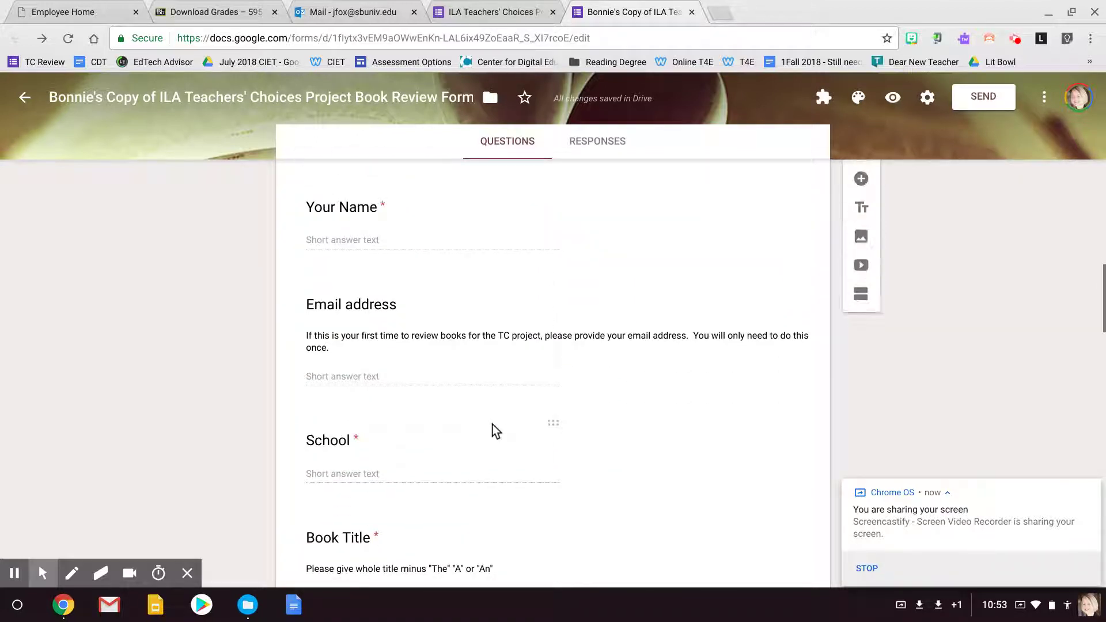
{"action": "scroll", "coordinate": [495, 425], "scroll_direction": "down", "scroll_amount": 1}
{"action": "scroll", "coordinate": [494, 421], "scroll_direction": "down", "scroll_amount": 14}
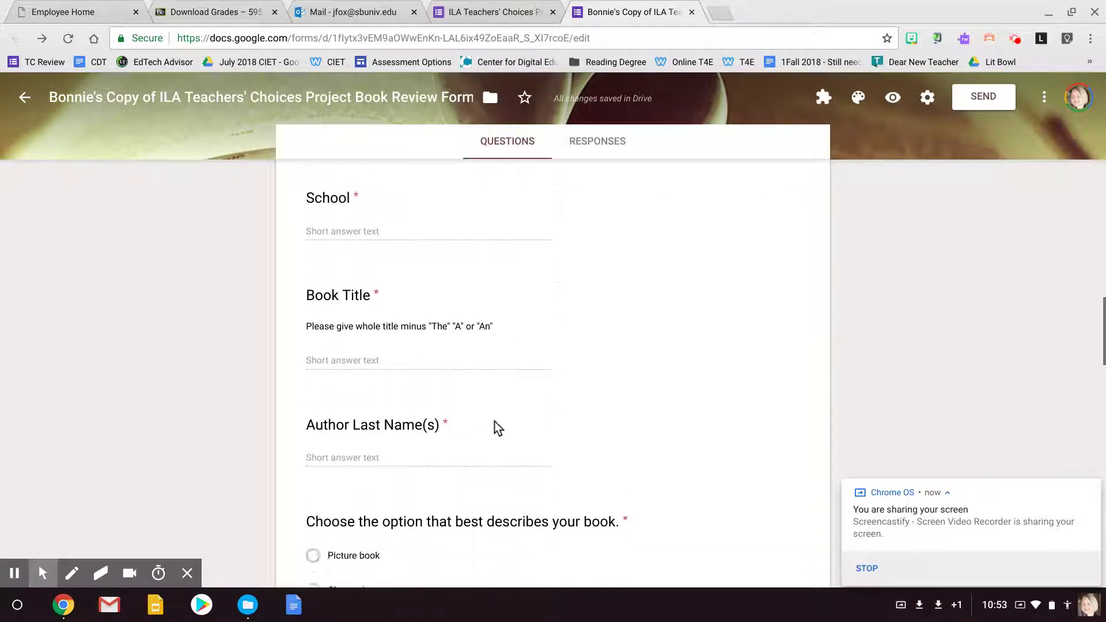
{"action": "scroll", "coordinate": [494, 421], "scroll_direction": "down", "scroll_amount": 12}
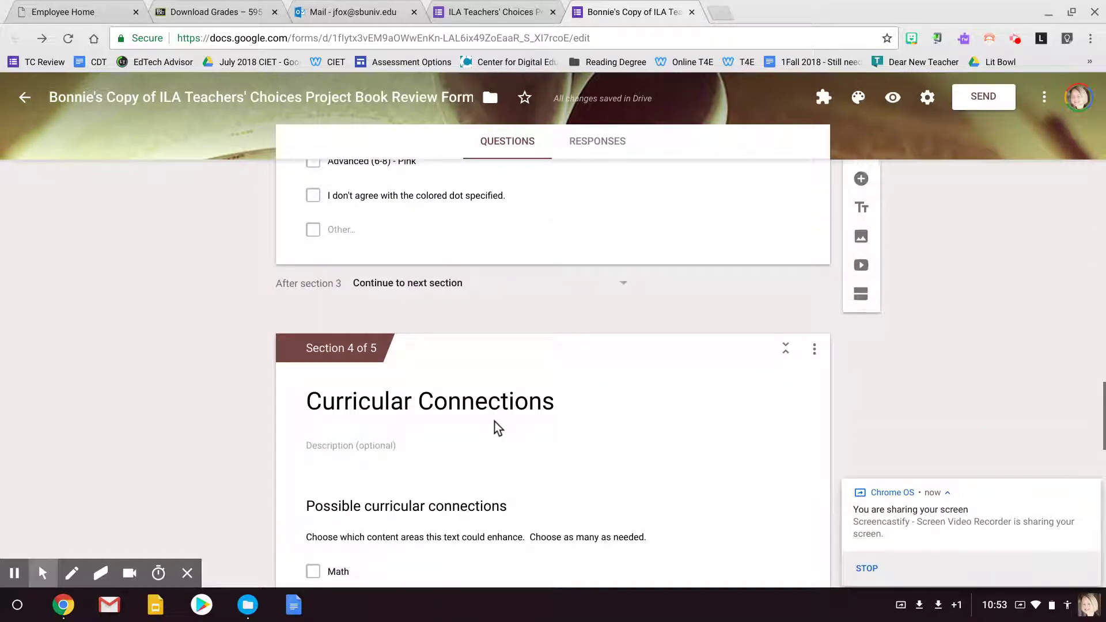
{"action": "scroll", "coordinate": [497, 369], "scroll_direction": "down", "scroll_amount": 5}
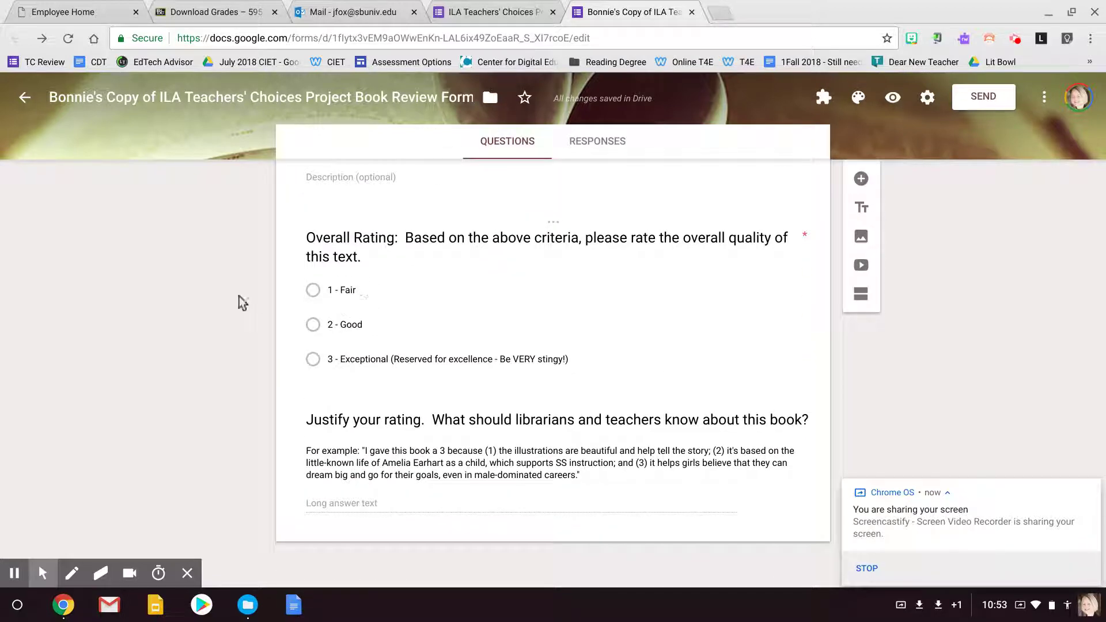
{"action": "scroll", "coordinate": [235, 297], "scroll_direction": "up", "scroll_amount": 20}
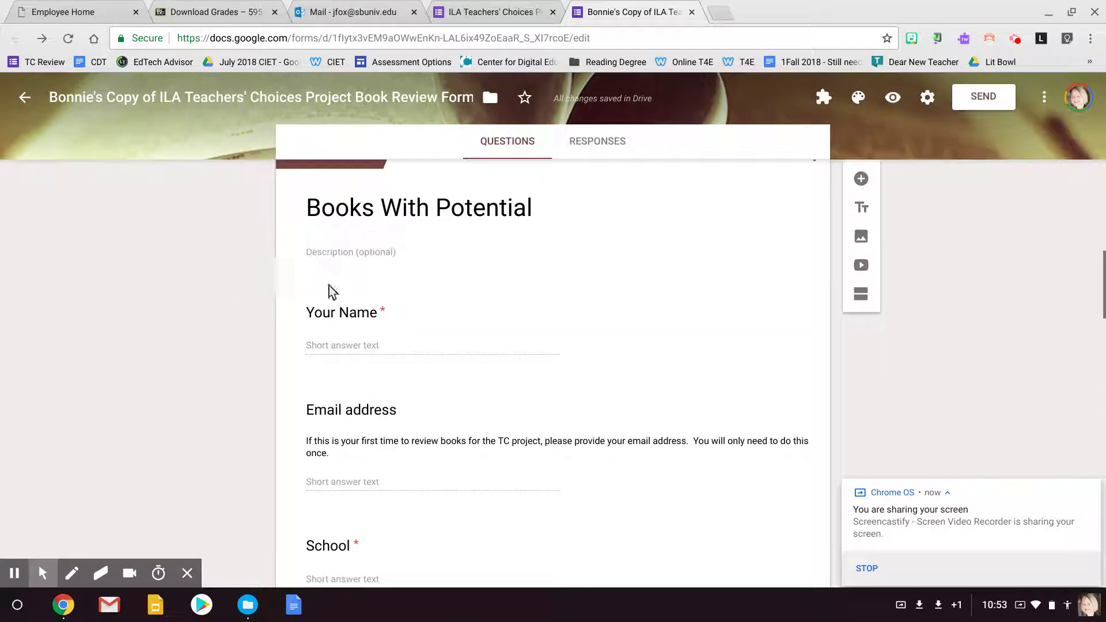
{"action": "scroll", "coordinate": [390, 288], "scroll_direction": "up", "scroll_amount": 5}
{"action": "scroll", "coordinate": [390, 291], "scroll_direction": "up", "scroll_amount": 2}
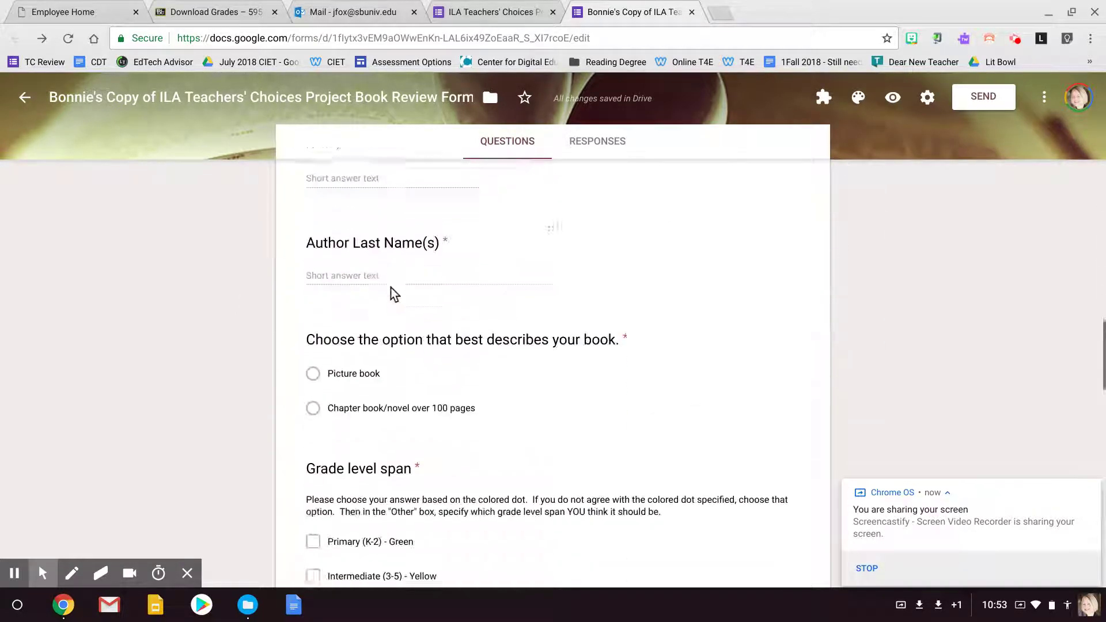
{"action": "scroll", "coordinate": [391, 288], "scroll_direction": "down", "scroll_amount": 9}
{"action": "scroll", "coordinate": [250, 433], "scroll_direction": "down", "scroll_amount": 14}
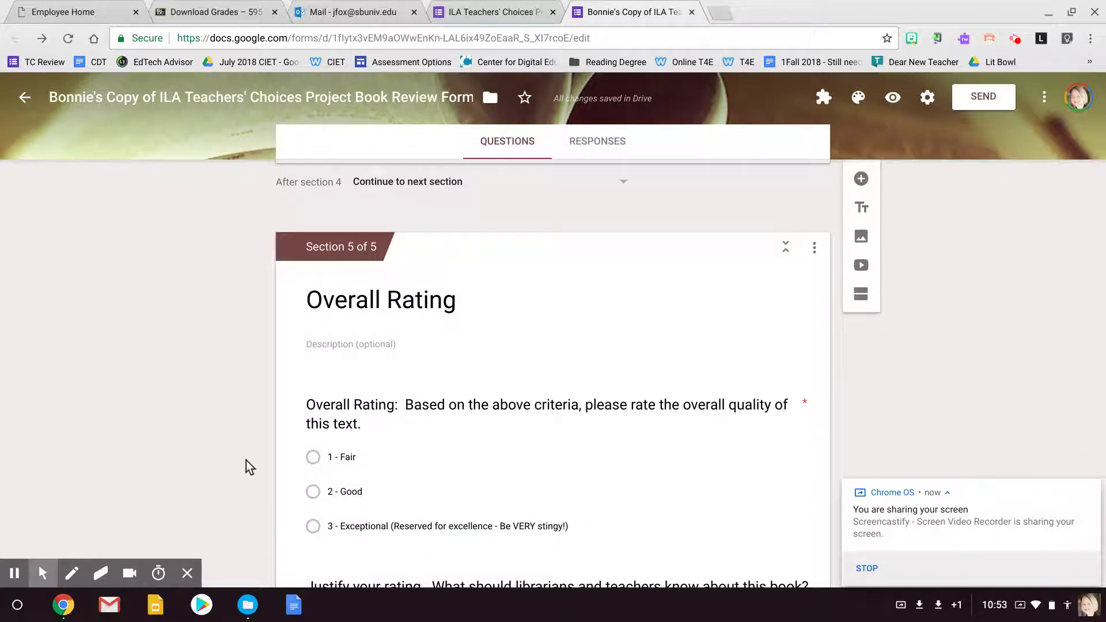
{"action": "scroll", "coordinate": [246, 461], "scroll_direction": "down", "scroll_amount": 3}
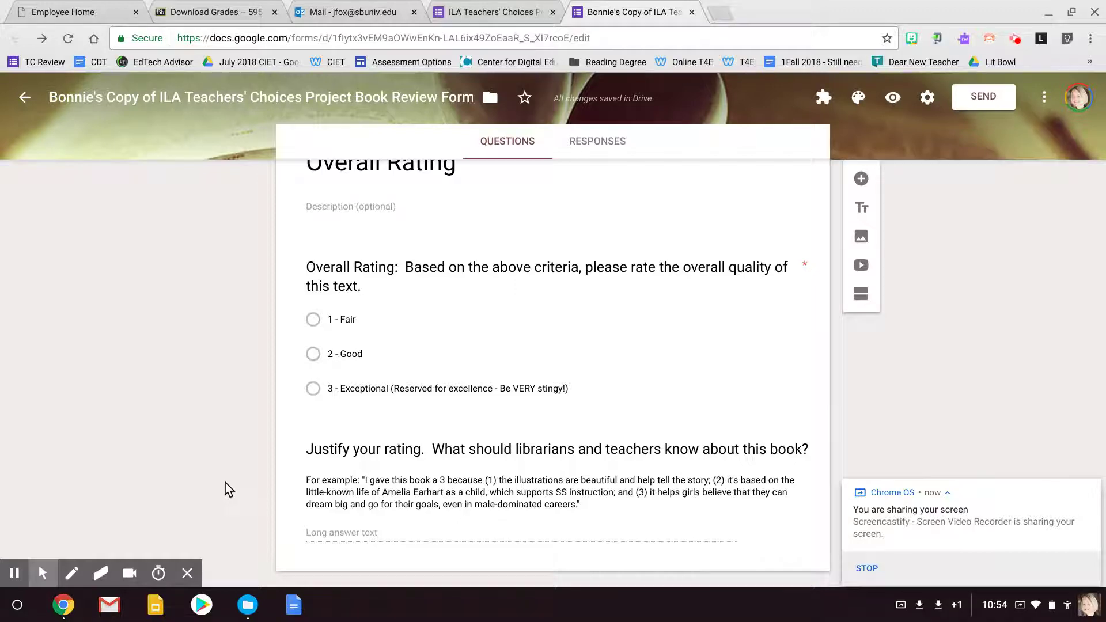
{"action": "scroll", "coordinate": [226, 483], "scroll_direction": "up", "scroll_amount": 20}
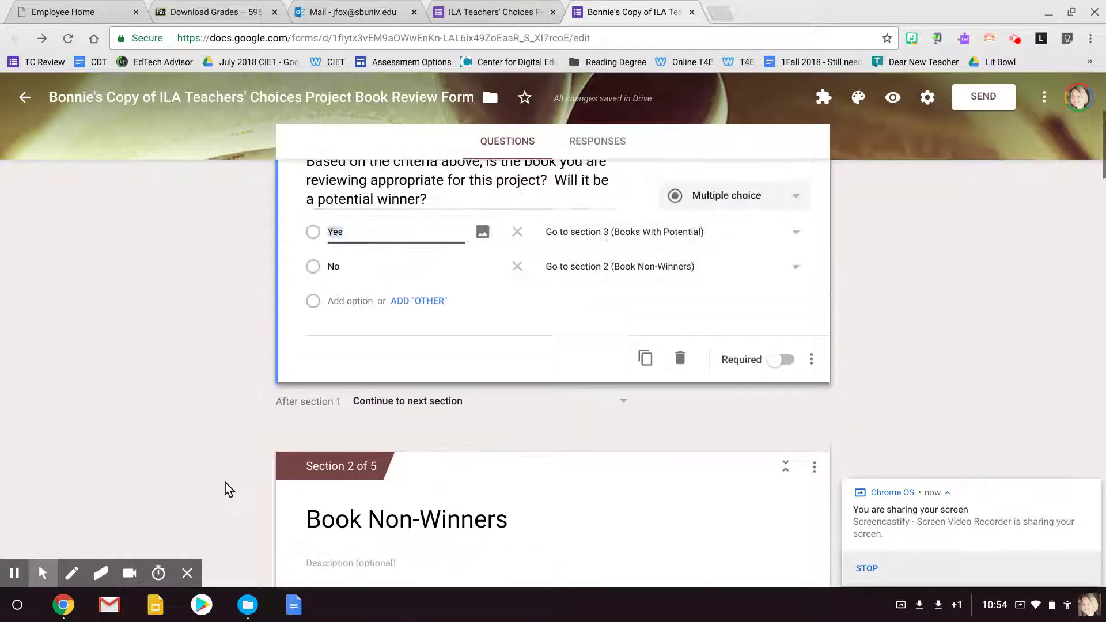
{"action": "scroll", "coordinate": [226, 483], "scroll_direction": "down", "scroll_amount": 10}
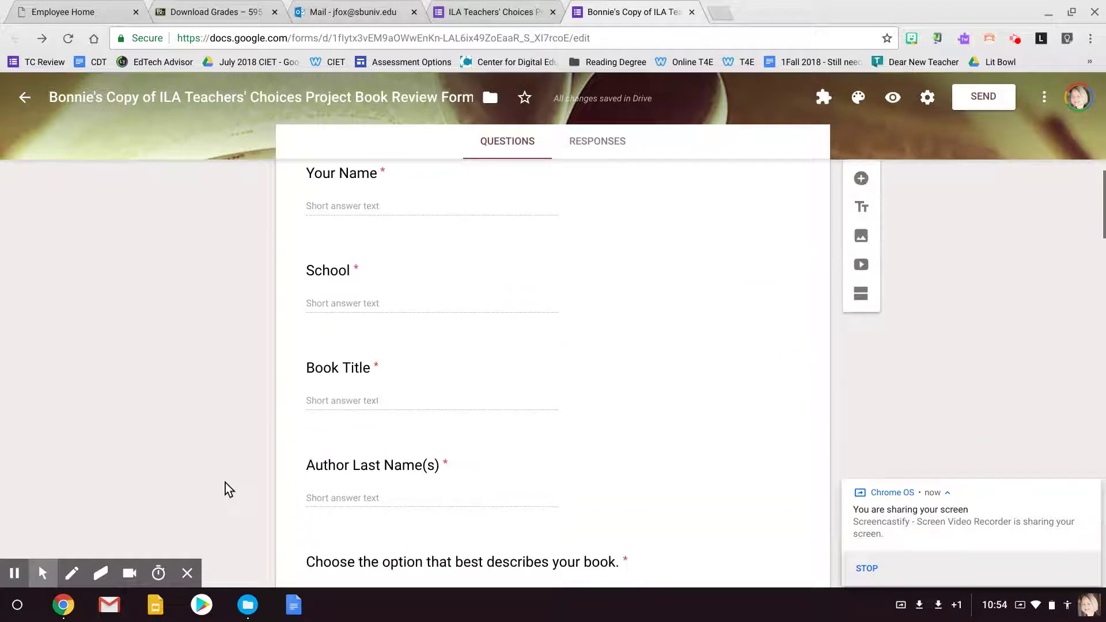
{"action": "scroll", "coordinate": [225, 483], "scroll_direction": "down", "scroll_amount": 4}
- Add a Description field to the 'Choose the option that best describes your book' question
{"action": "left_click", "coordinate": [464, 379]}
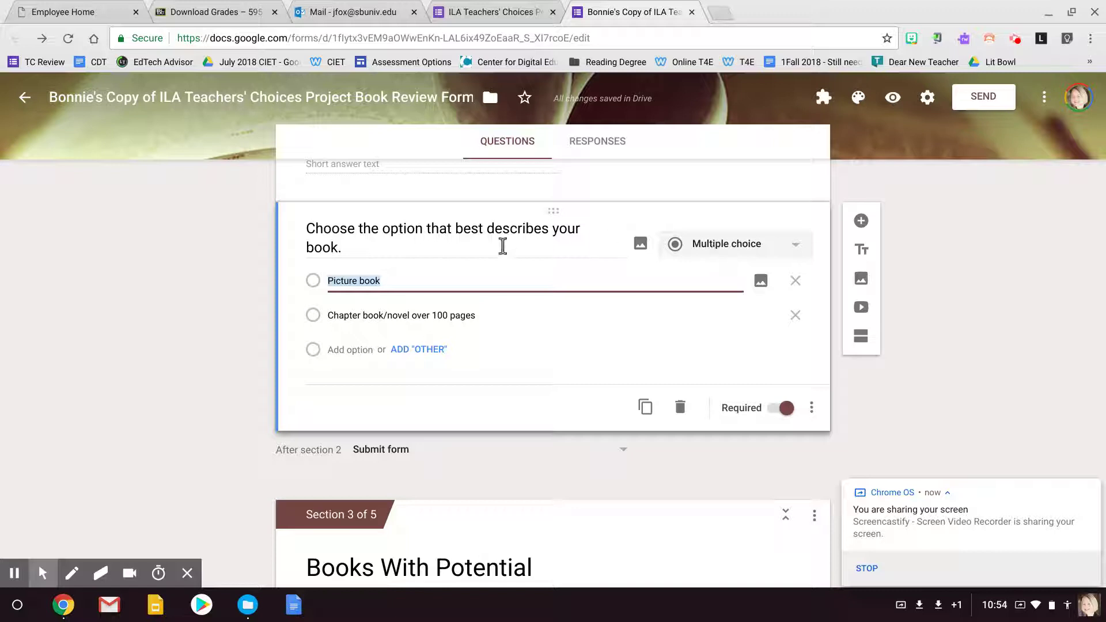
{"action": "left_click", "coordinate": [812, 410]}
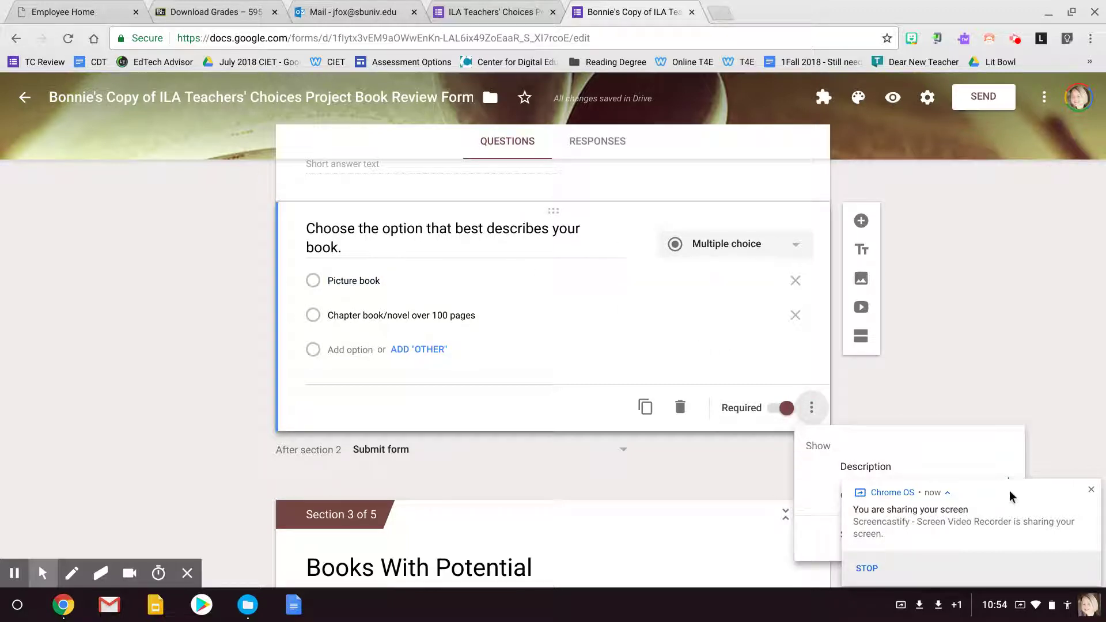
{"action": "scroll", "coordinate": [1077, 469], "scroll_direction": "down", "scroll_amount": 3}
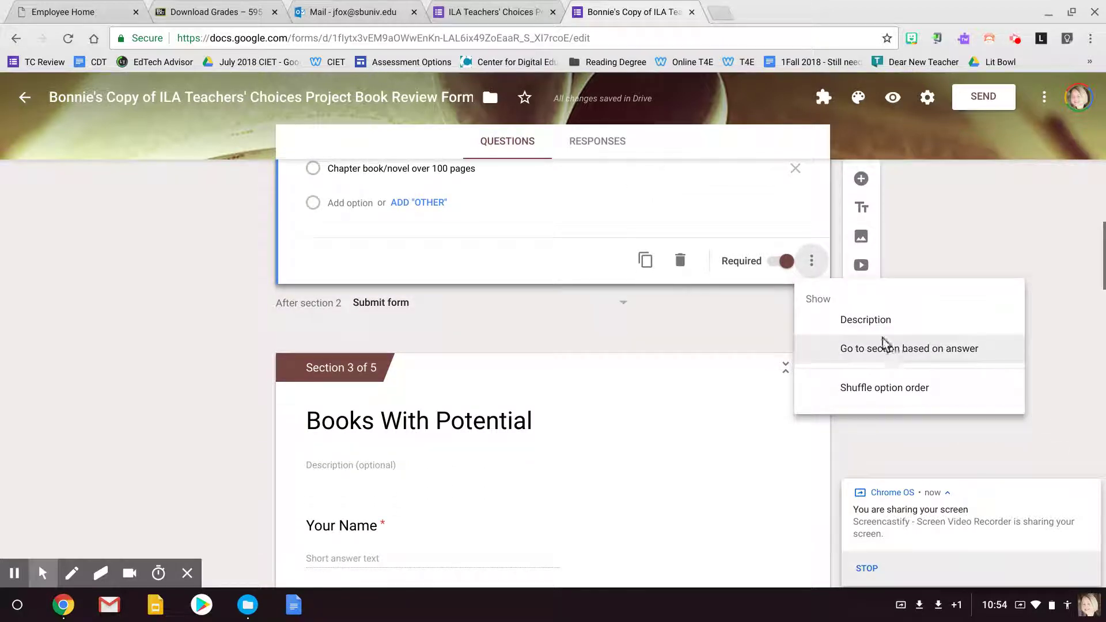
{"action": "left_click", "coordinate": [868, 326]}
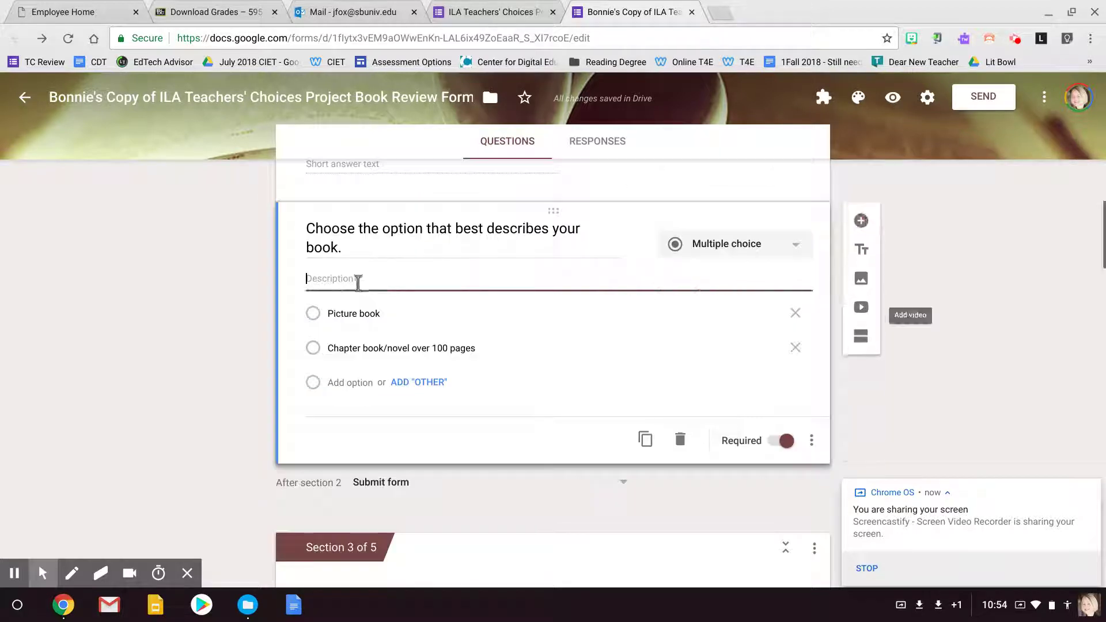
{"action": "left_click", "coordinate": [229, 306]}
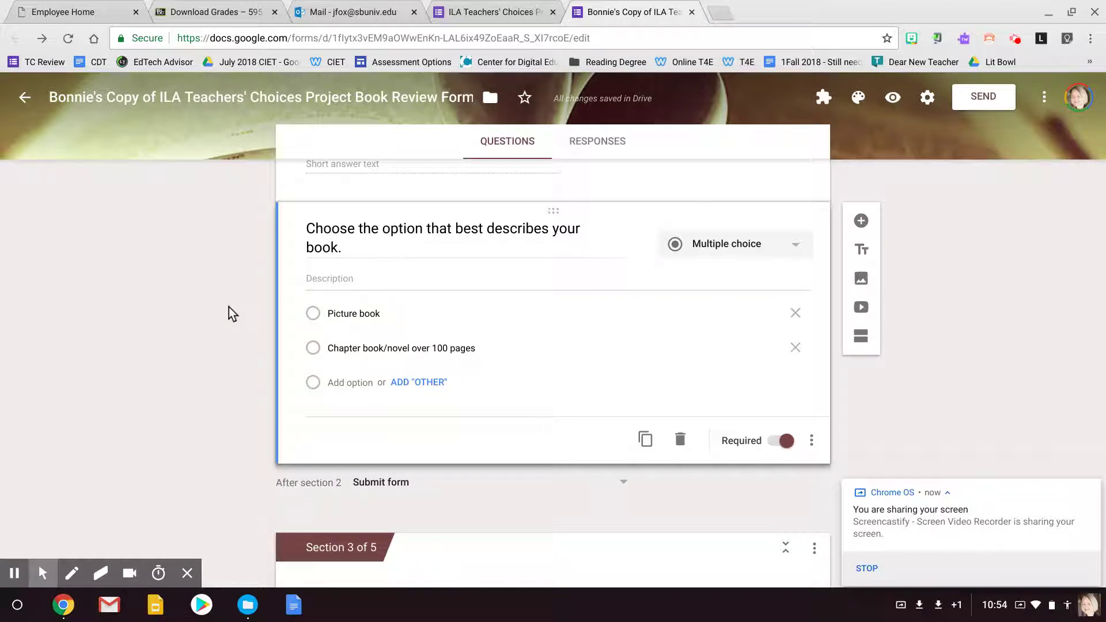
- View the Responses tab, cancel creating a response spreadsheet, and check the response options
{"action": "left_click", "coordinate": [589, 144]}
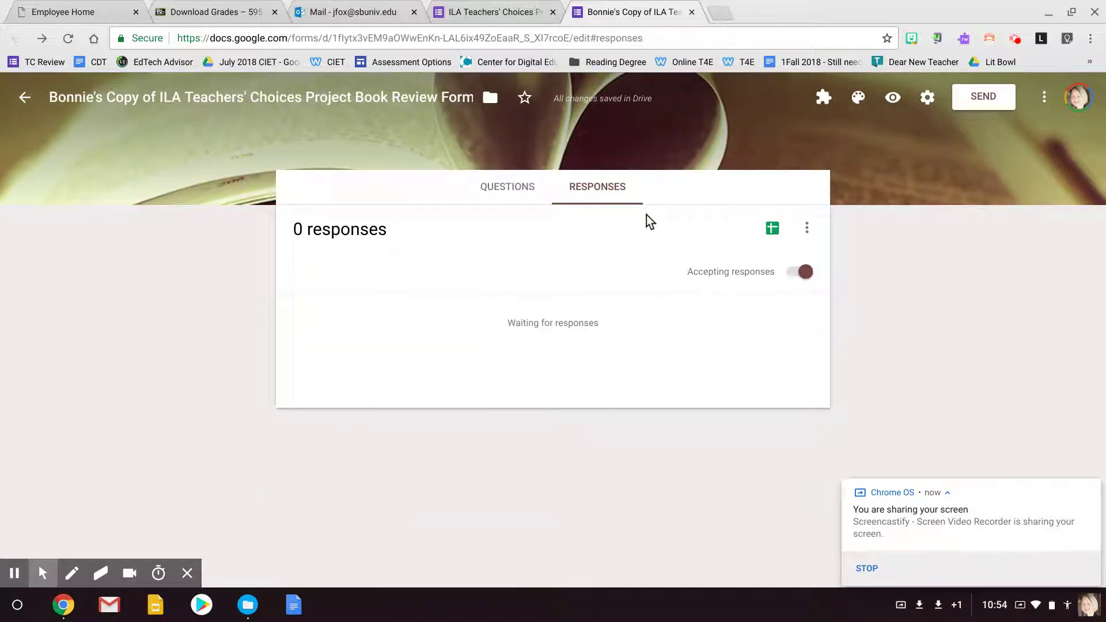
{"action": "left_click", "coordinate": [772, 229]}
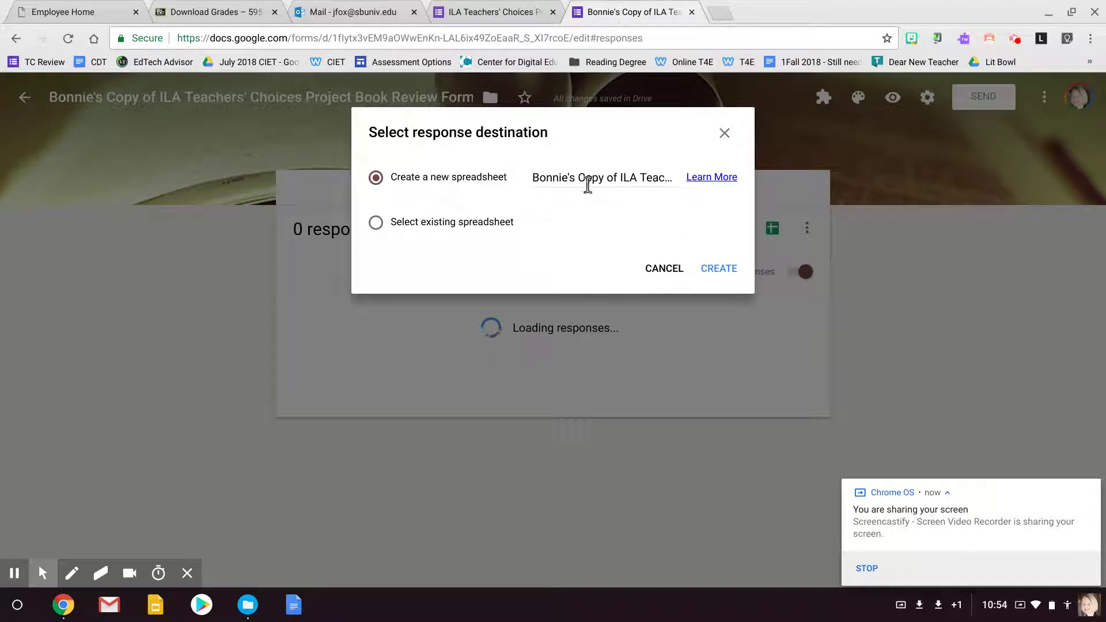
{"action": "left_click", "coordinate": [667, 270]}
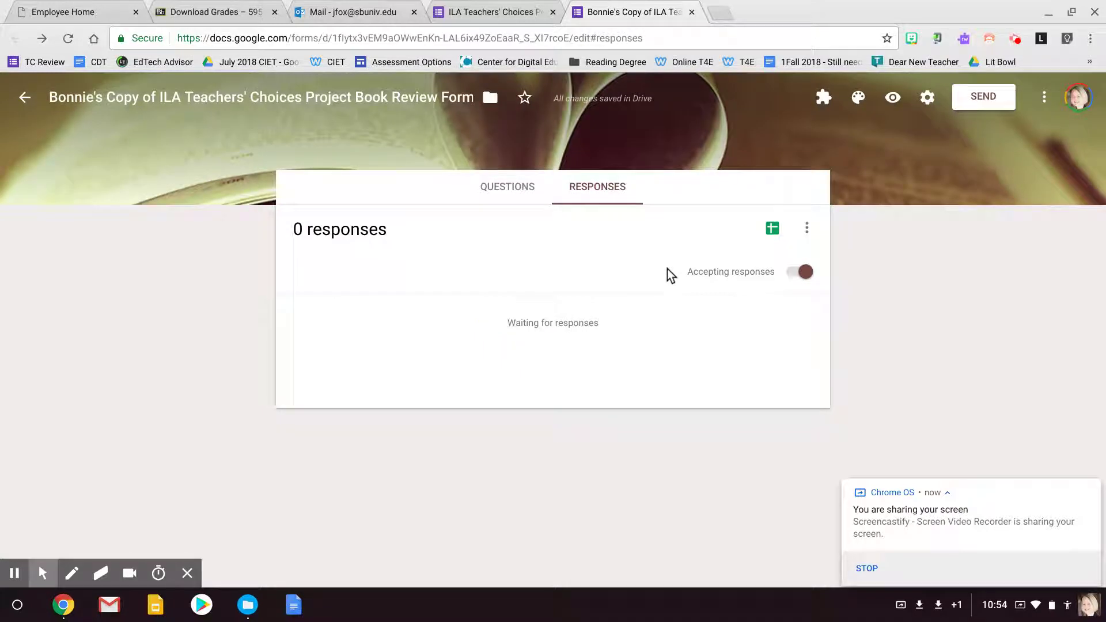
{"action": "left_click", "coordinate": [807, 229]}
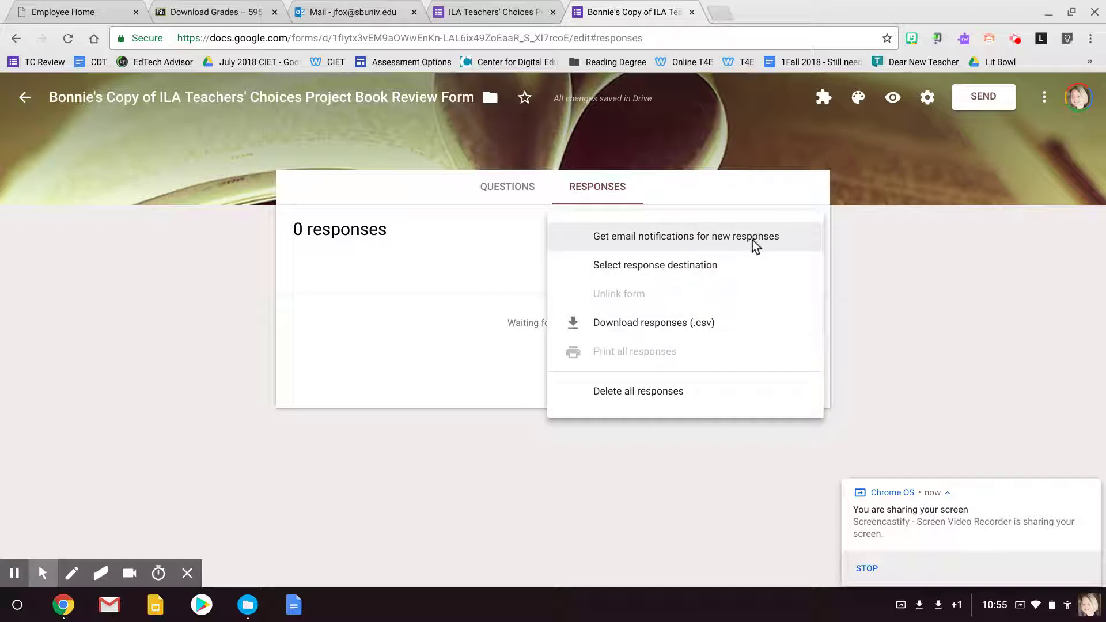
{"action": "left_click", "coordinate": [879, 240]}
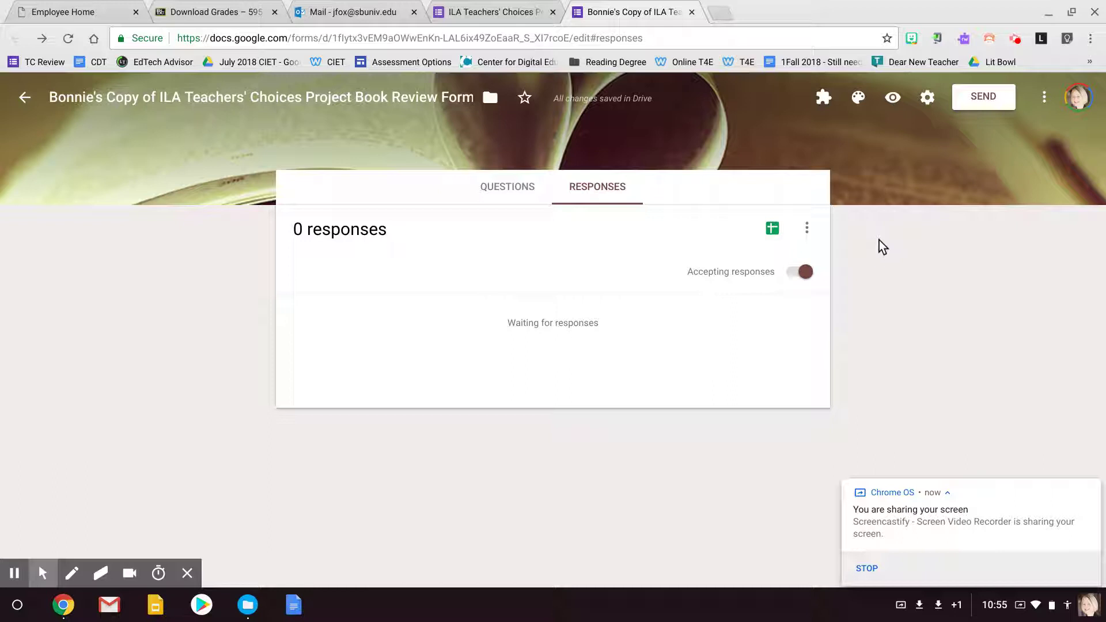
- Return to the Questions tab and view the Theme Options panel without changing the theme
{"action": "left_click", "coordinate": [507, 188]}
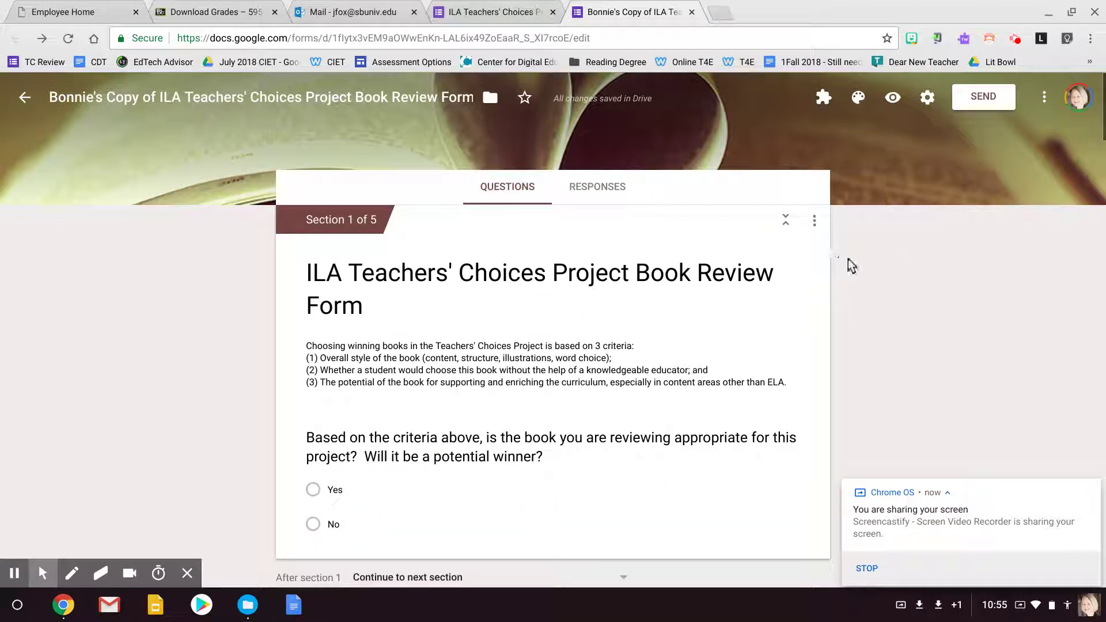
{"action": "left_click", "coordinate": [855, 99]}
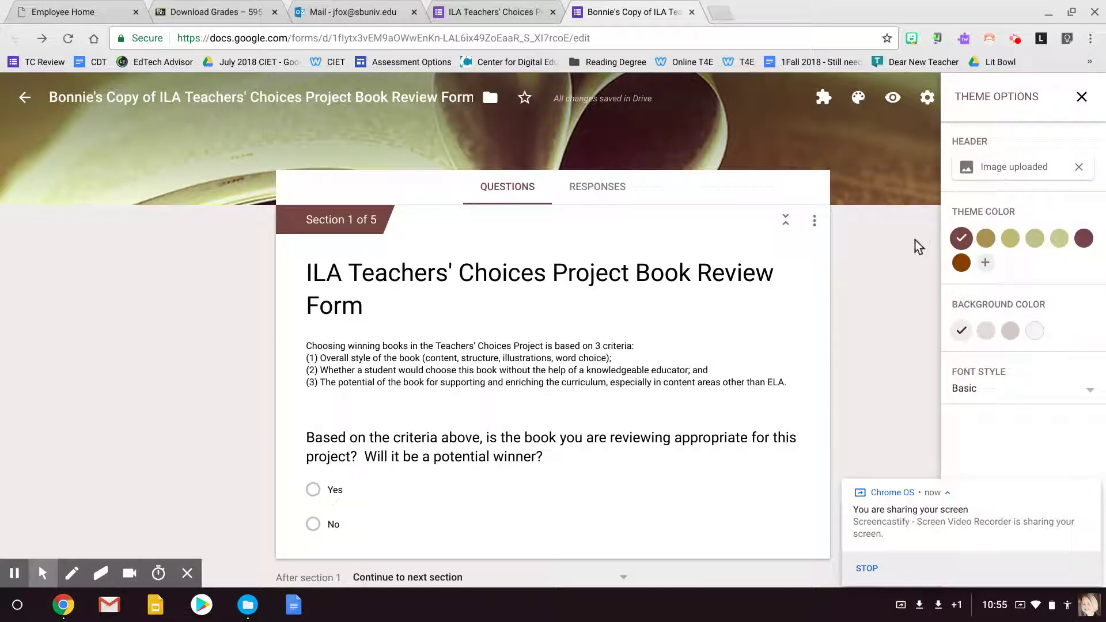
{"action": "left_click", "coordinate": [1081, 96]}
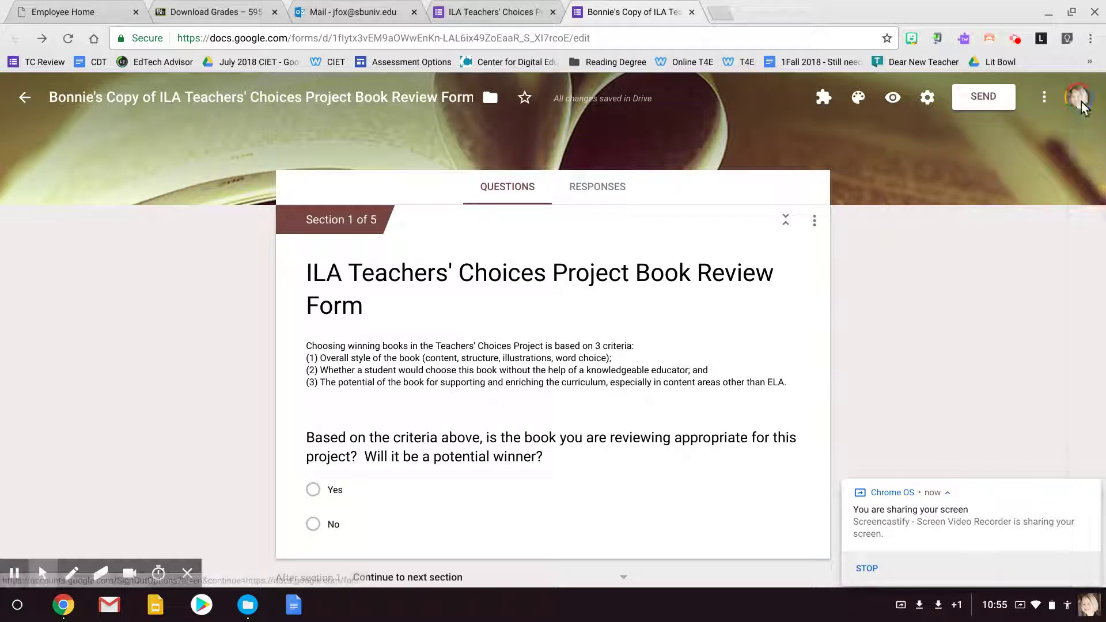
{"action": "left_click", "coordinate": [890, 99]}
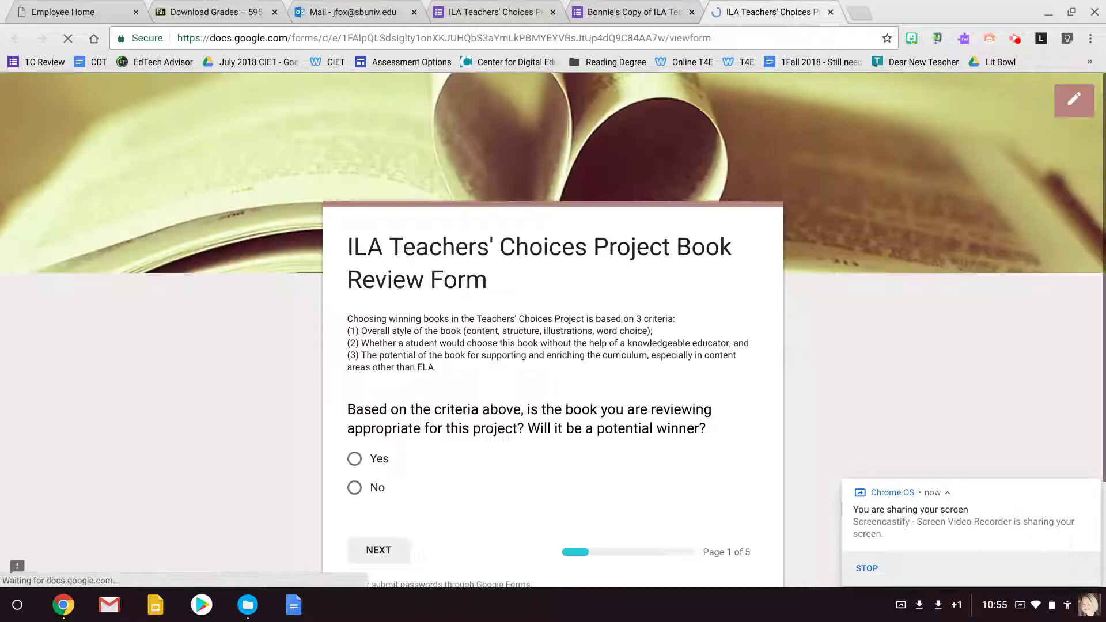
{"action": "left_click", "coordinate": [546, 40]}
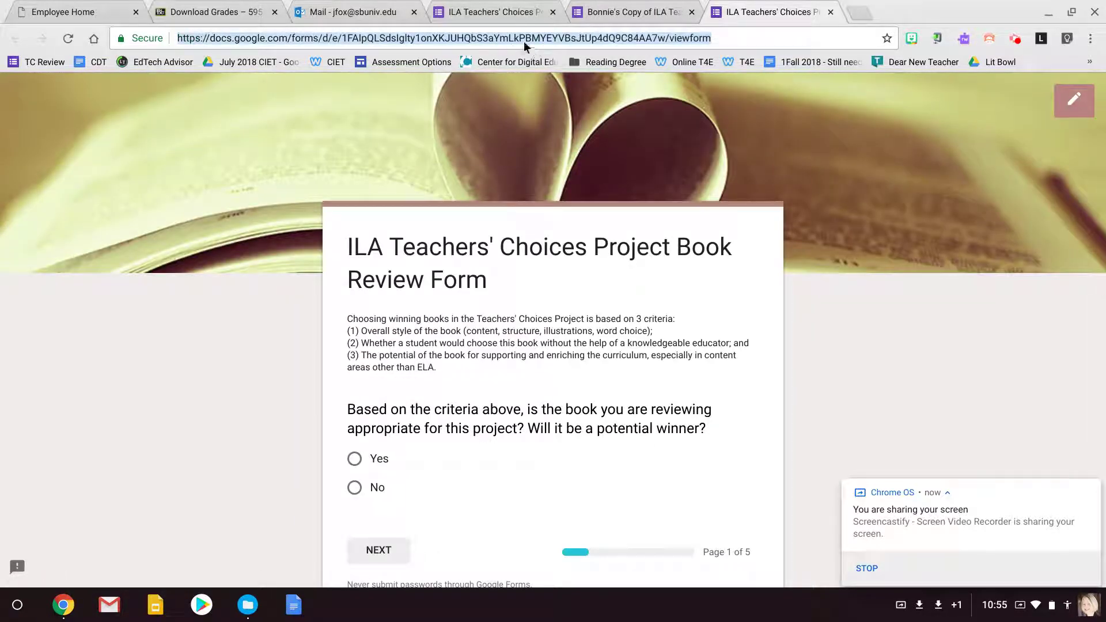
{"action": "left_click", "coordinate": [617, 10]}
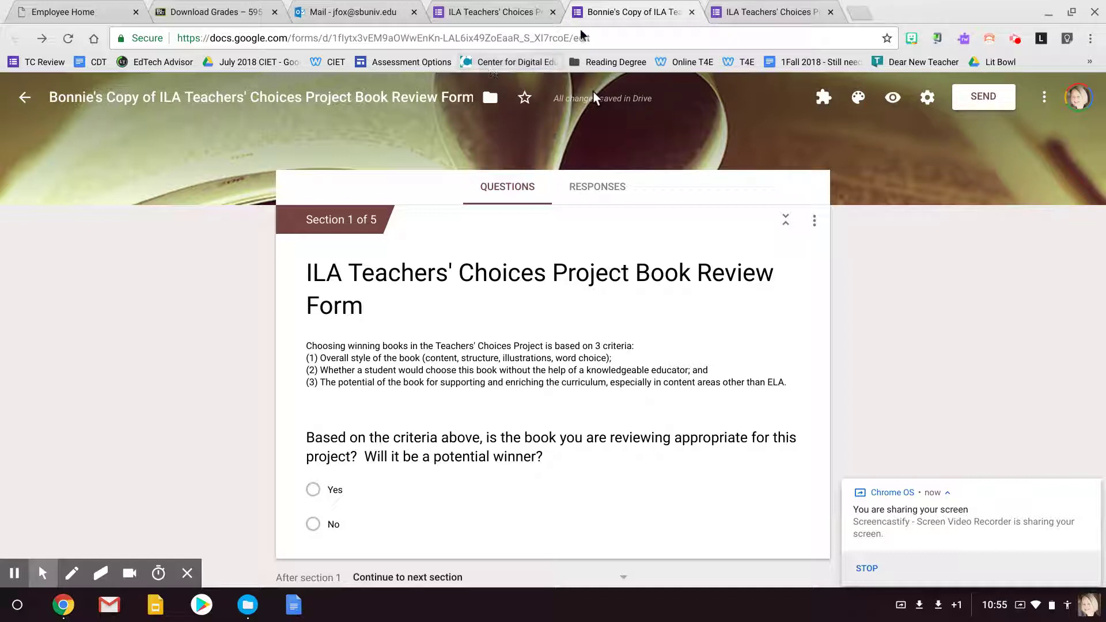
{"action": "left_click", "coordinate": [779, 11]}
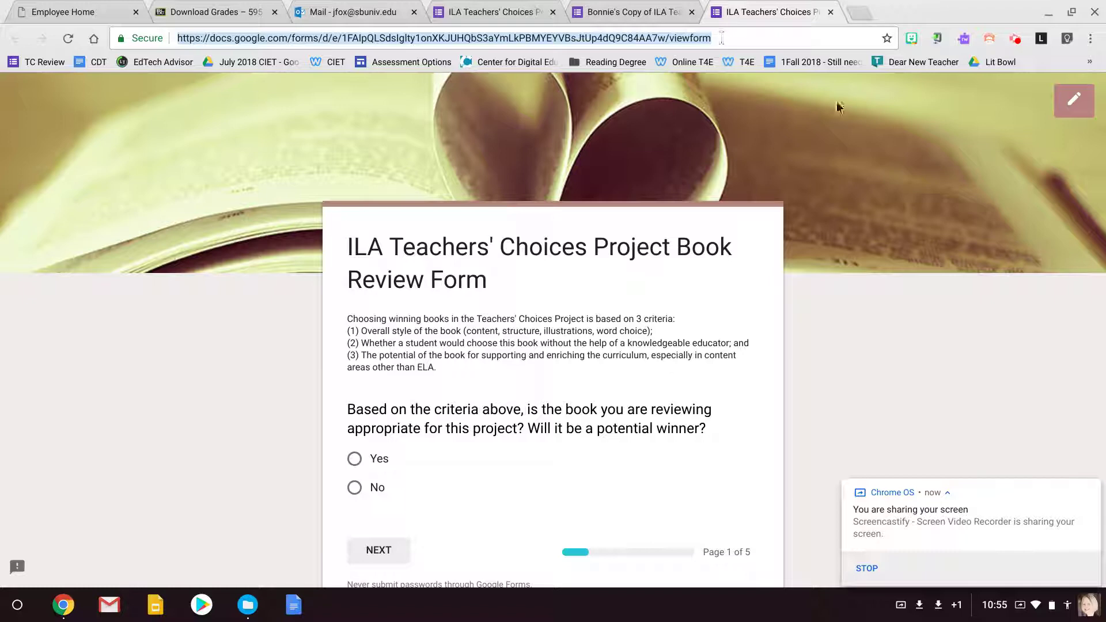
{"action": "left_click", "coordinate": [830, 11]}
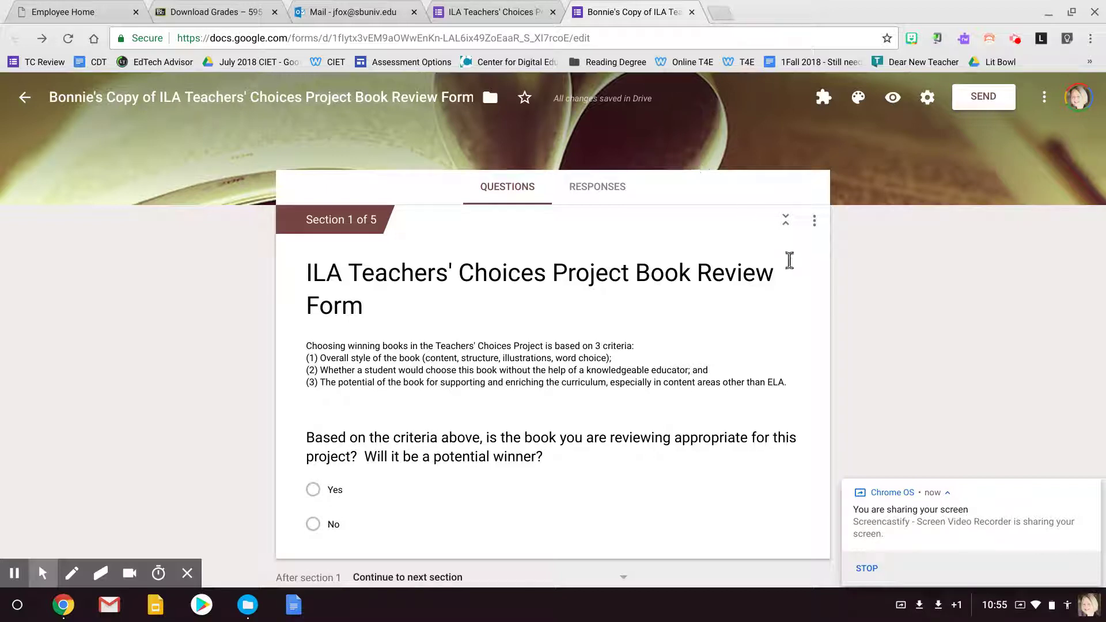
{"action": "scroll", "coordinate": [861, 282], "scroll_direction": "down", "scroll_amount": 5}
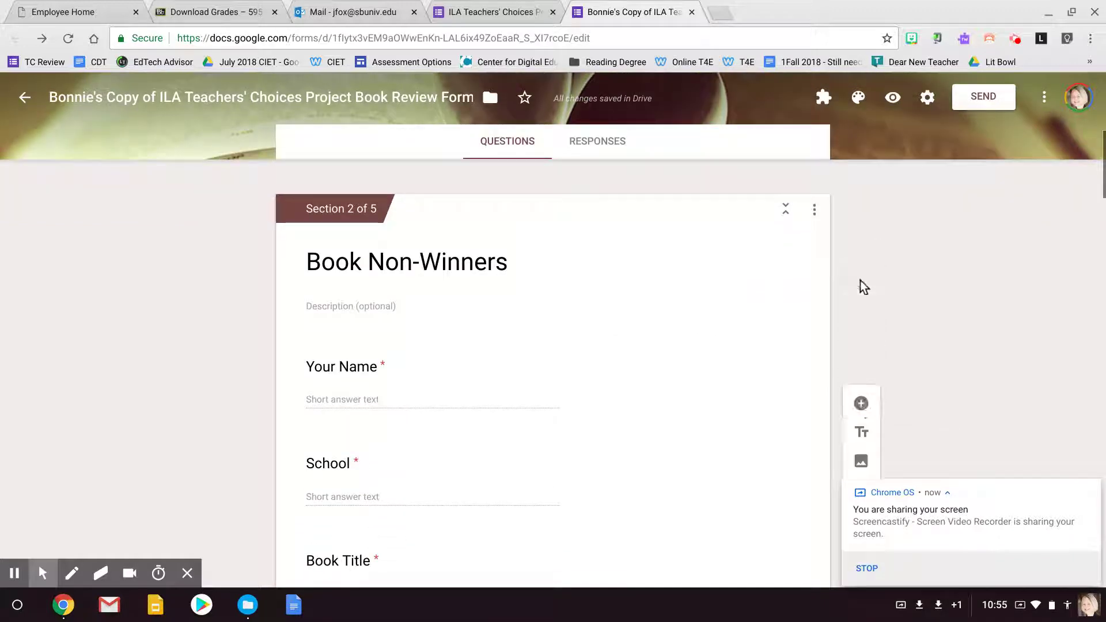
{"action": "scroll", "coordinate": [861, 282], "scroll_direction": "up", "scroll_amount": 8}
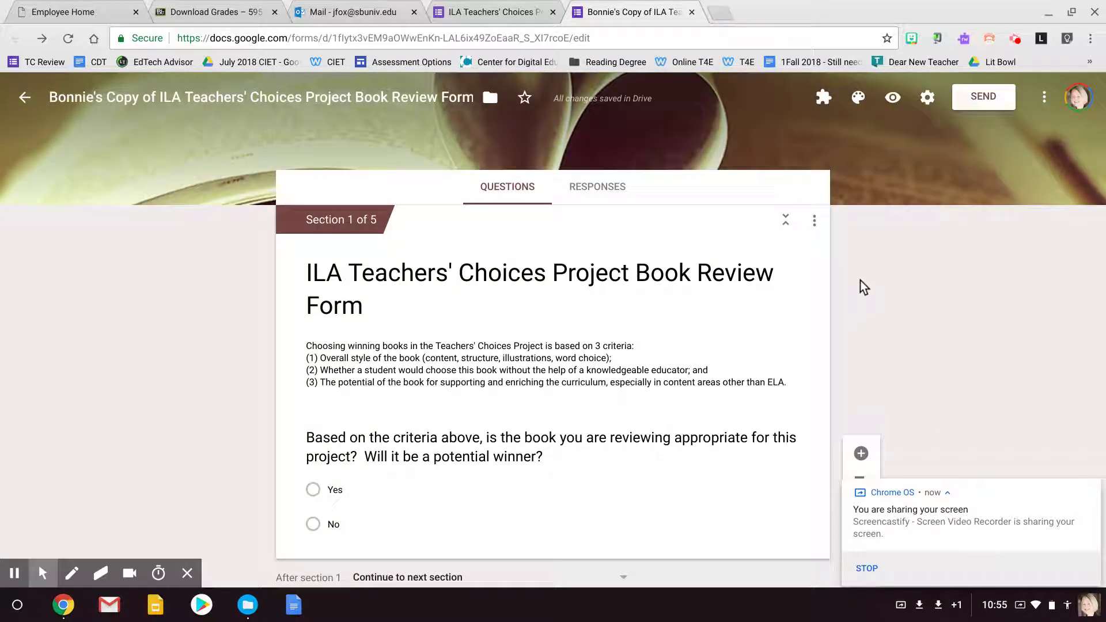